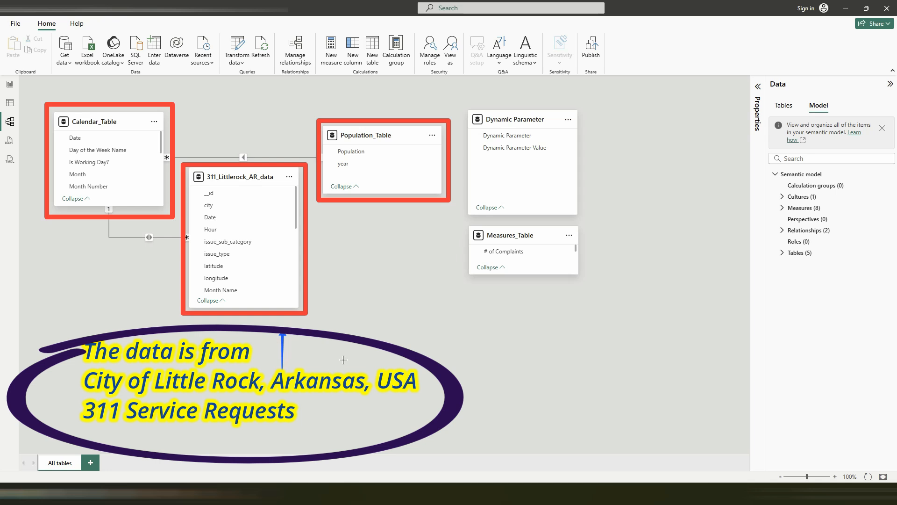
left_click_drag(386, 267, 391, 212)
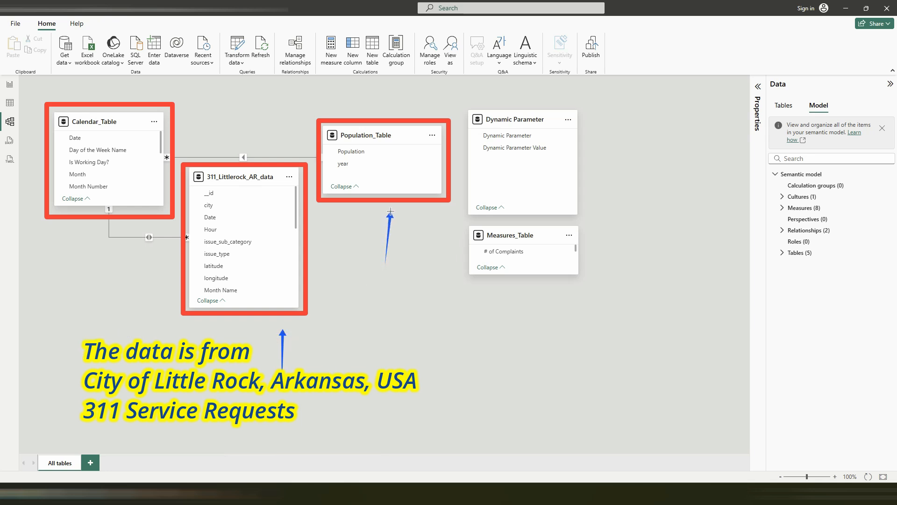
left_click_drag(60, 295, 72, 225)
left_click_drag(664, 139, 601, 148)
left_click_drag(642, 241, 590, 243)
mouse_move(40, 351)
left_mouse_down()
mouse_move(336, 460)
mouse_move(56, 357)
mouse_move(87, 347)
left_mouse_up()
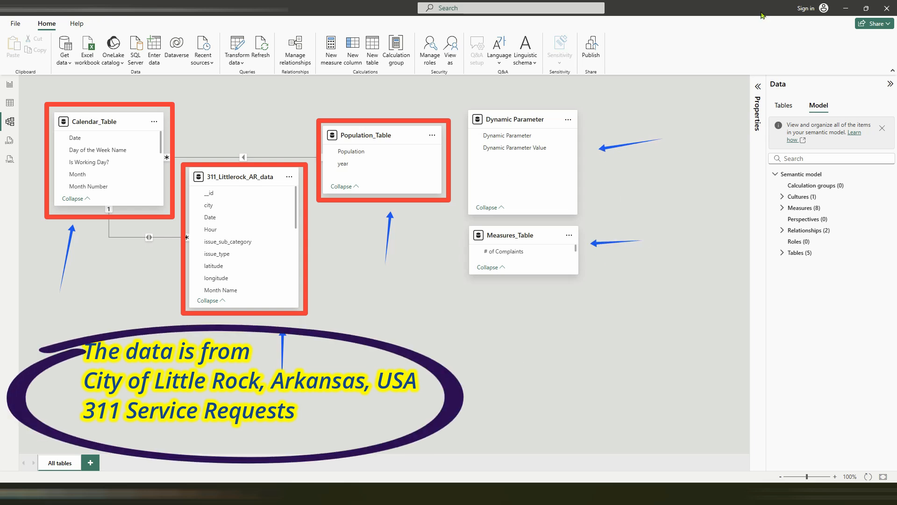
key("Escape")
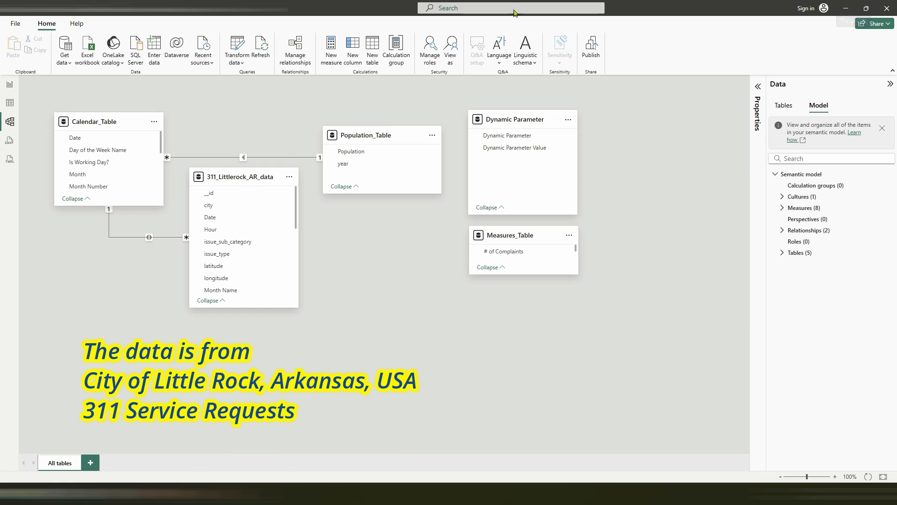
View the Population_Table rows and the formula of the # of Complaints measure in Measures_Table.
left_click(9, 103)
left_click(827, 161)
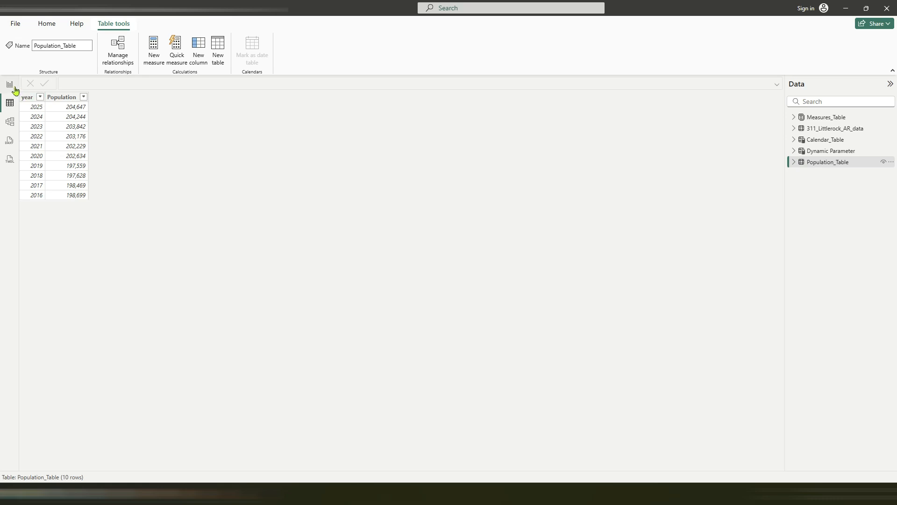
left_click(794, 117)
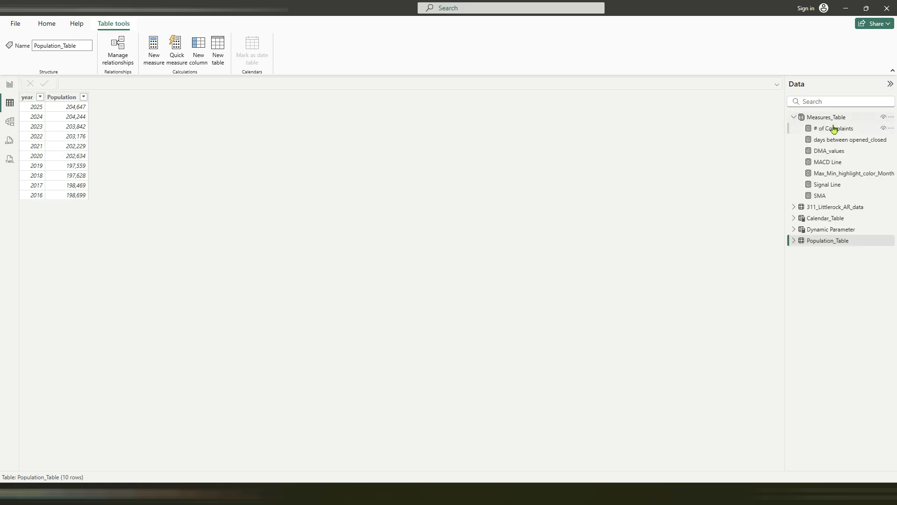
left_click(833, 128)
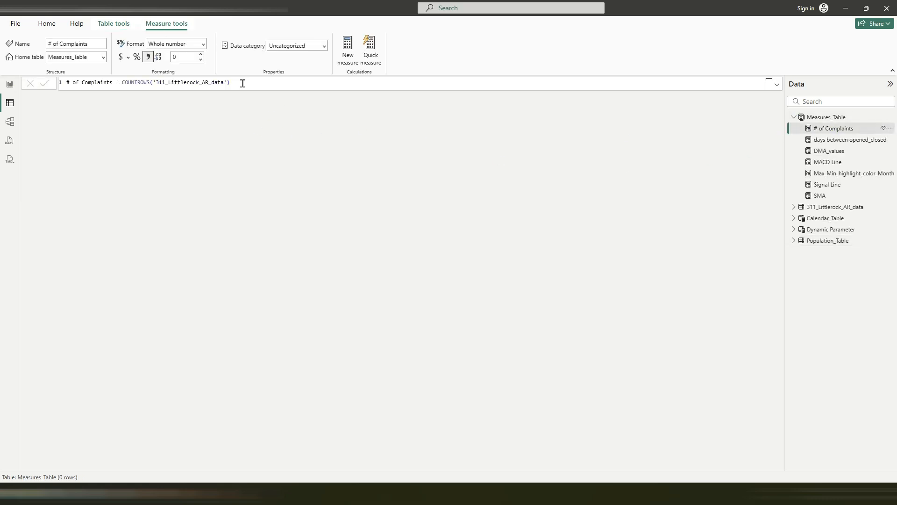
Create a measure in Measures_Table from the report view and name it "Complaints per unit of population".
left_click(10, 85)
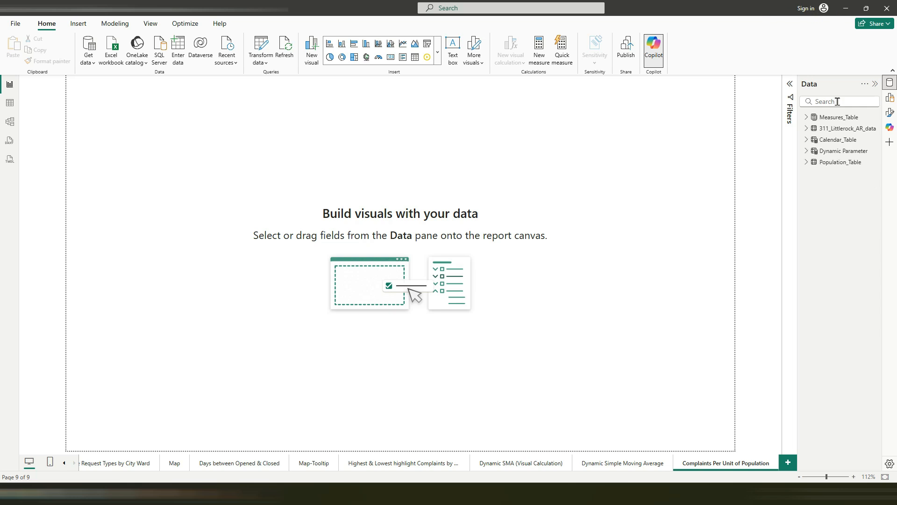
right_click(833, 119)
left_click(776, 136)
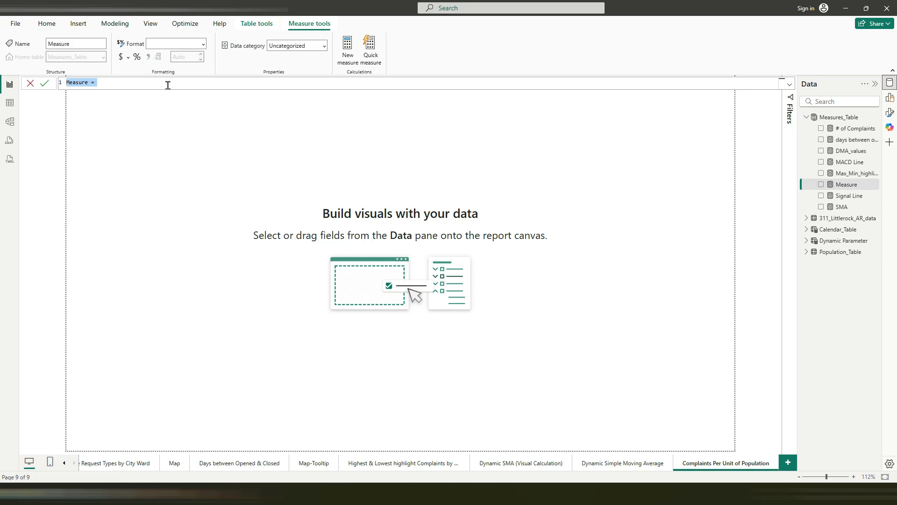
scroll(168, 85, "up", 12)
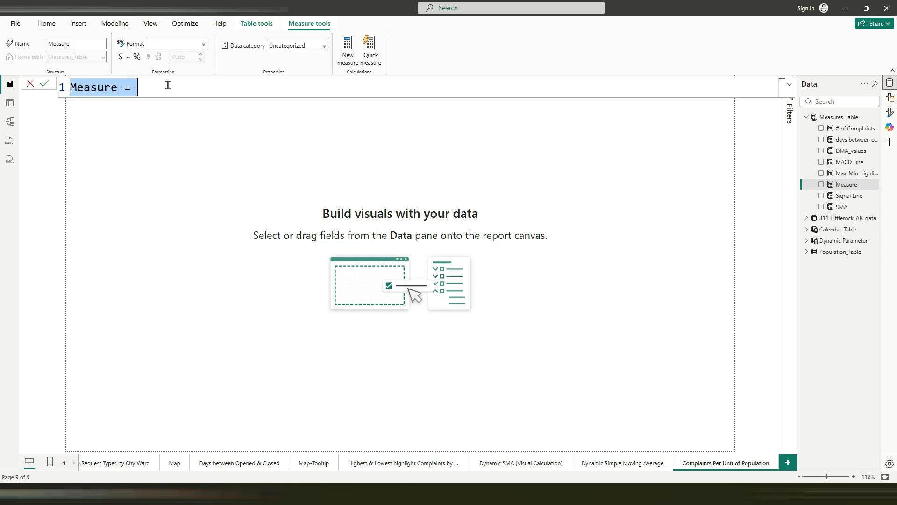
scroll(168, 86, "up", 2)
type("Co")
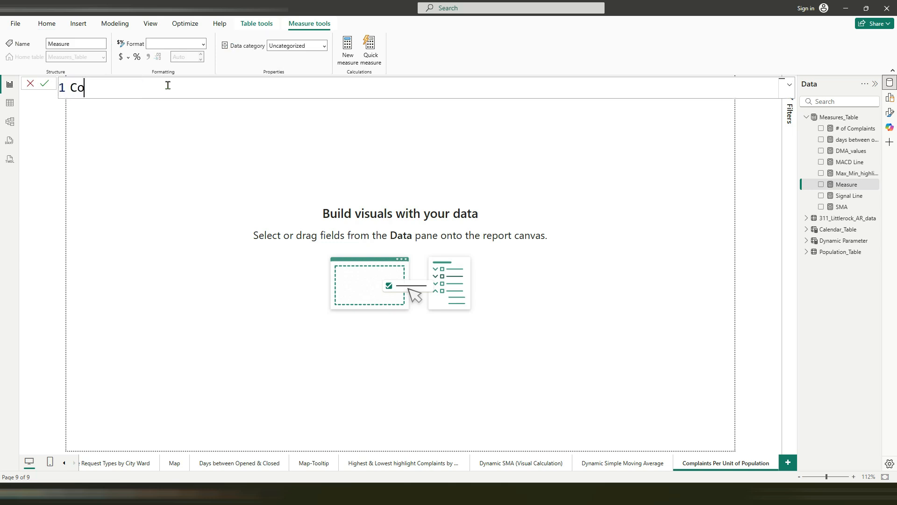
type("mplaints per unit of")
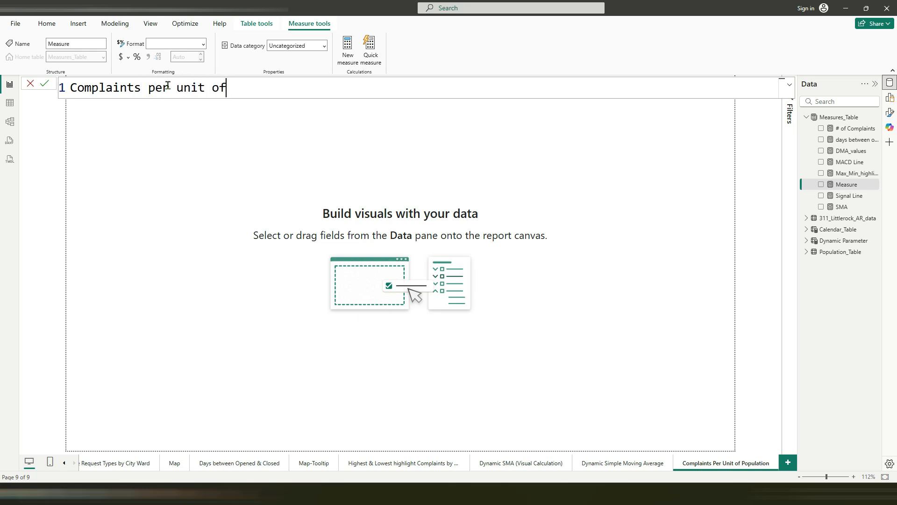
type(" population =")
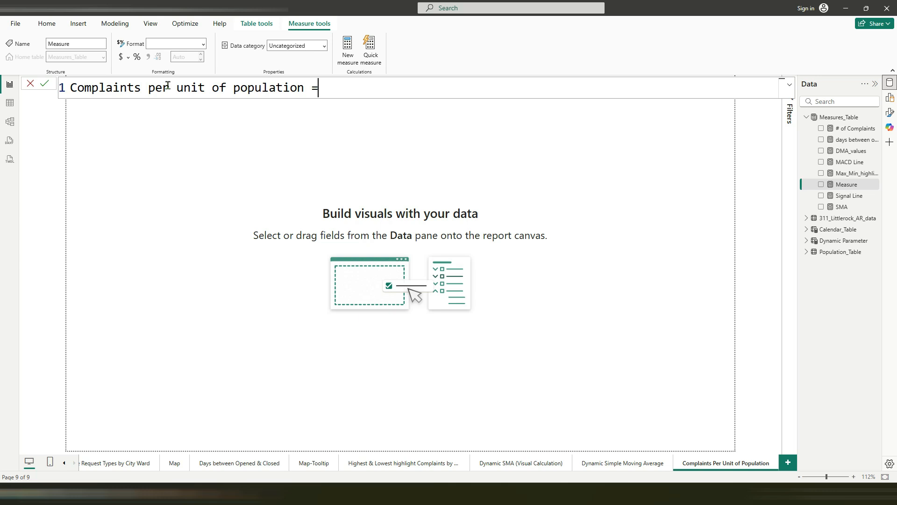
Define the measure on a second line as DIVIDE([# of Complaints],SUM(Population_Table[Population] ) ) * 1.
key("shift+Return")
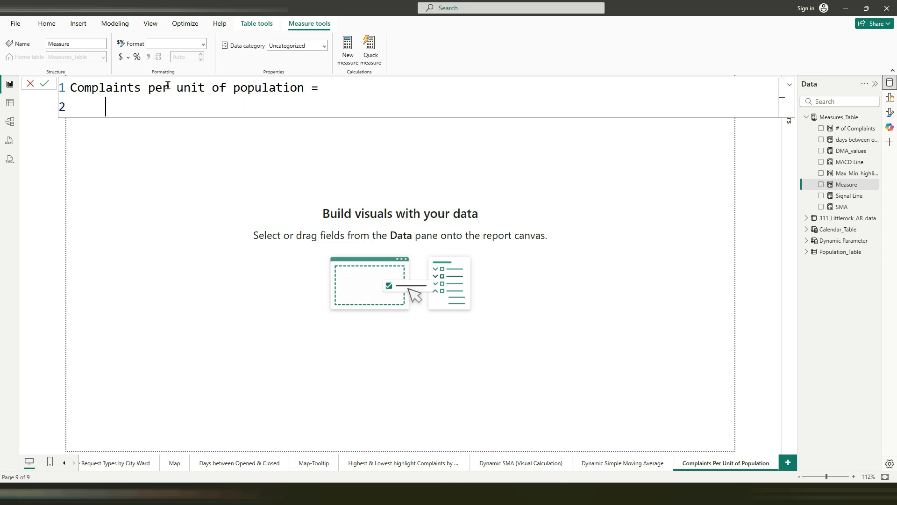
type("DIVIDE(")
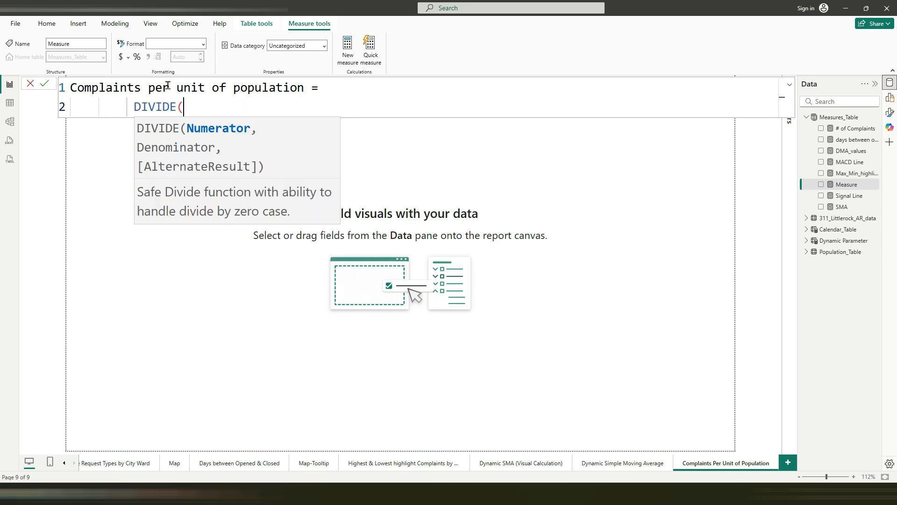
type("[#")
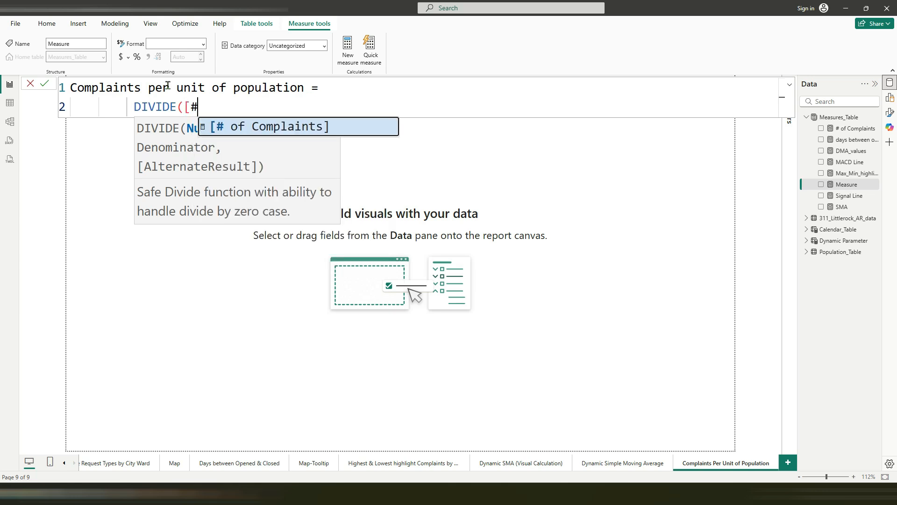
key("Tab")
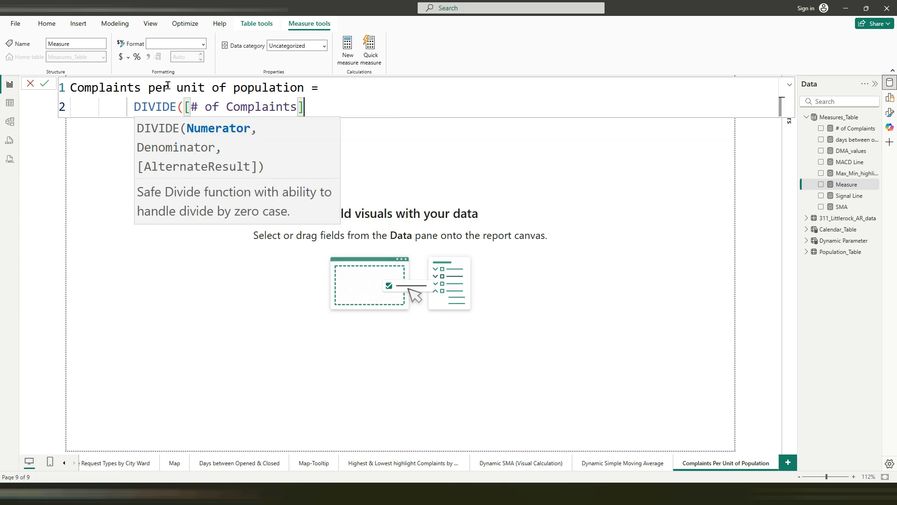
type(",SUM")
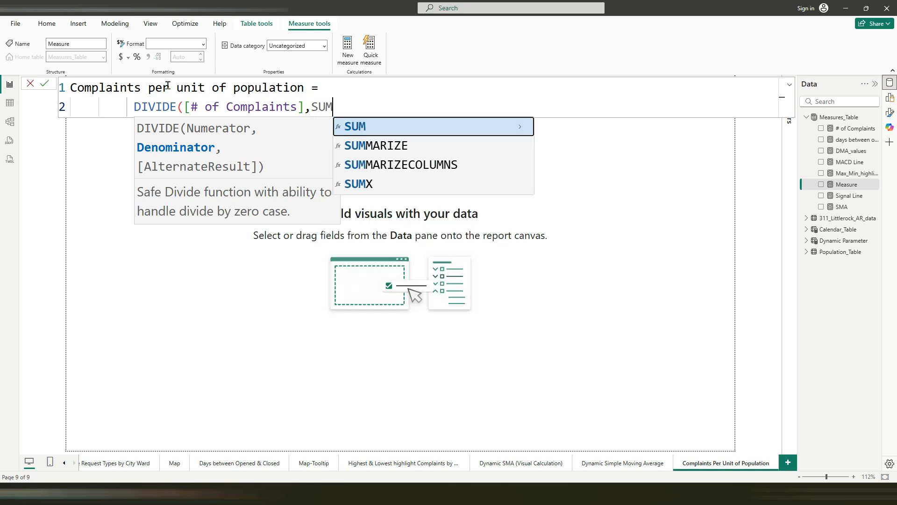
type("(Pop")
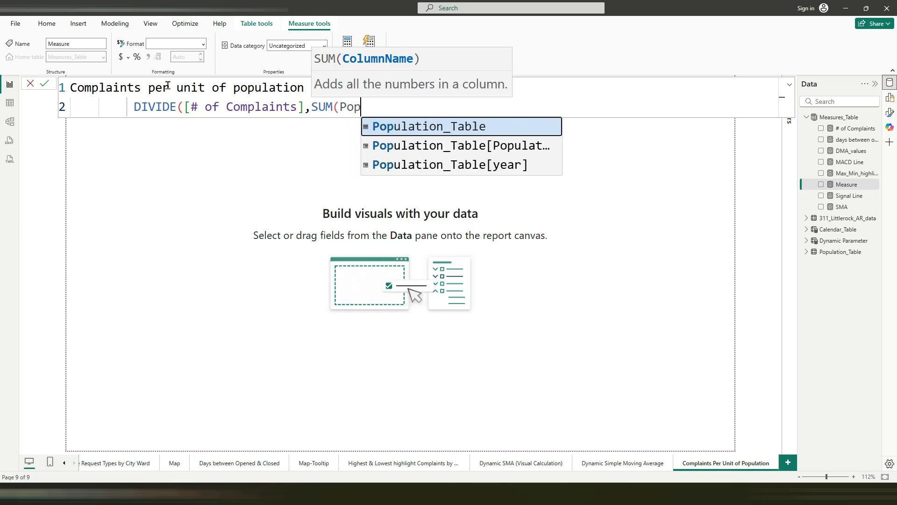
key("Down")
key("Tab")
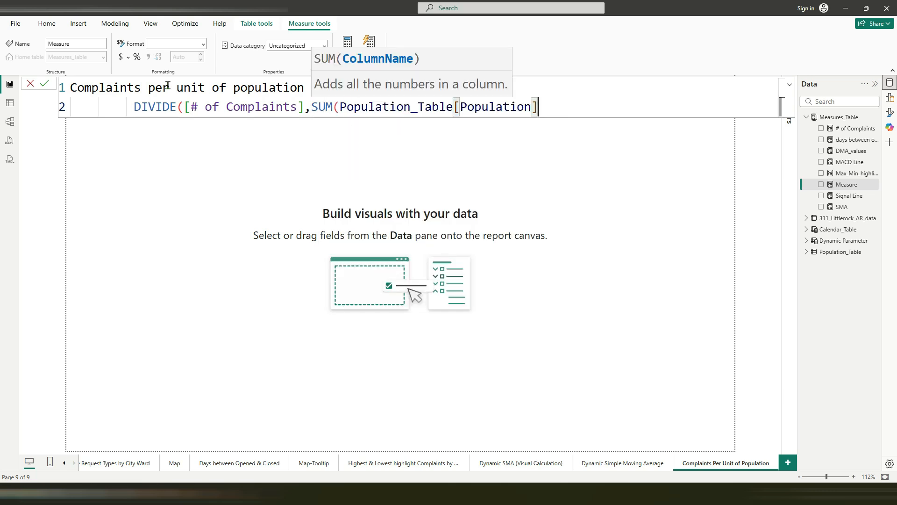
type(")")
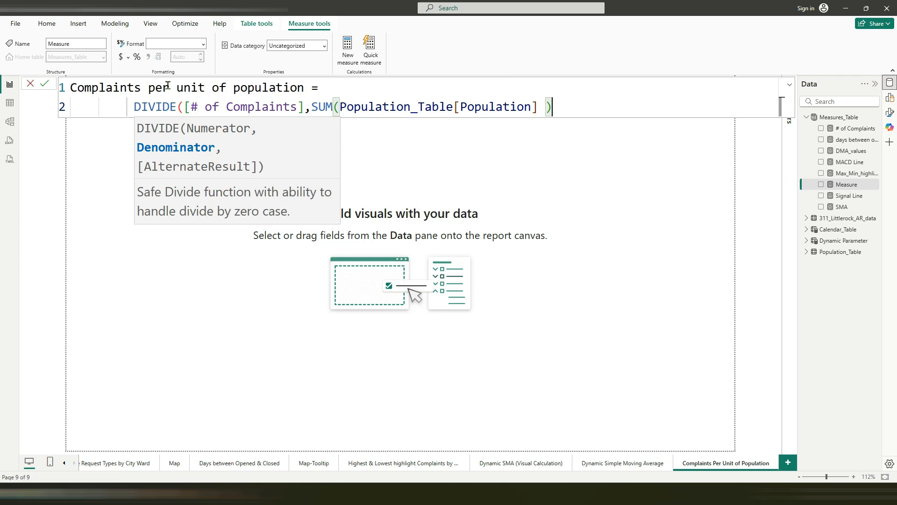
type(" ) * 1")
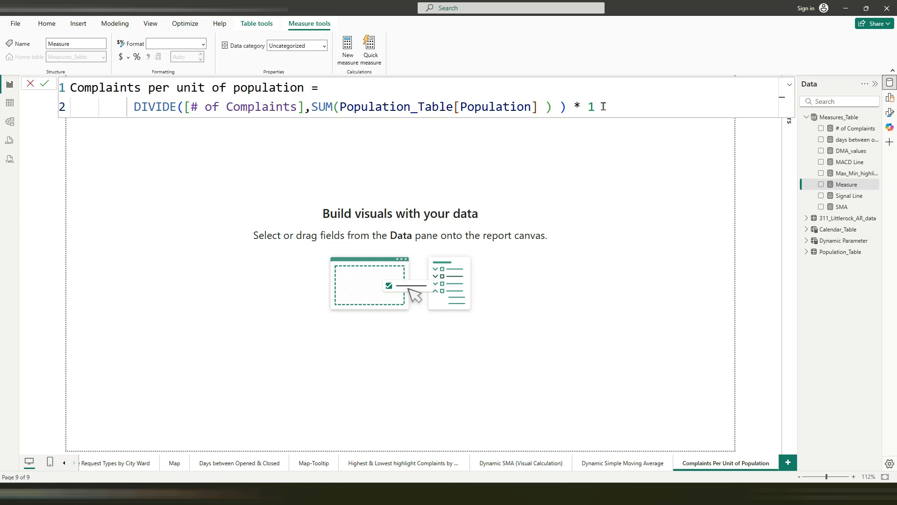
Paste the comment lines explaining per capita, the ratio formula and possible units below the DIVIDE expression, and review them line by line.
key("ctrl+v")
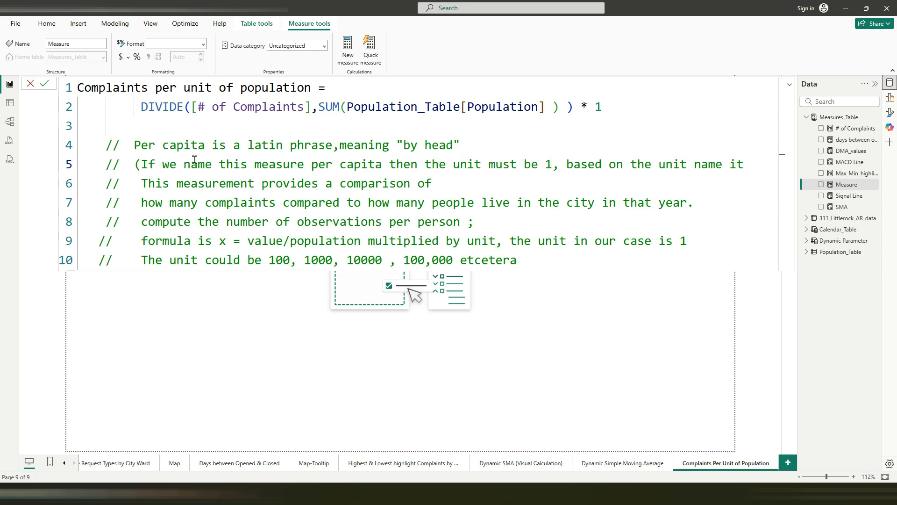
left_click_drag(135, 145, 462, 145)
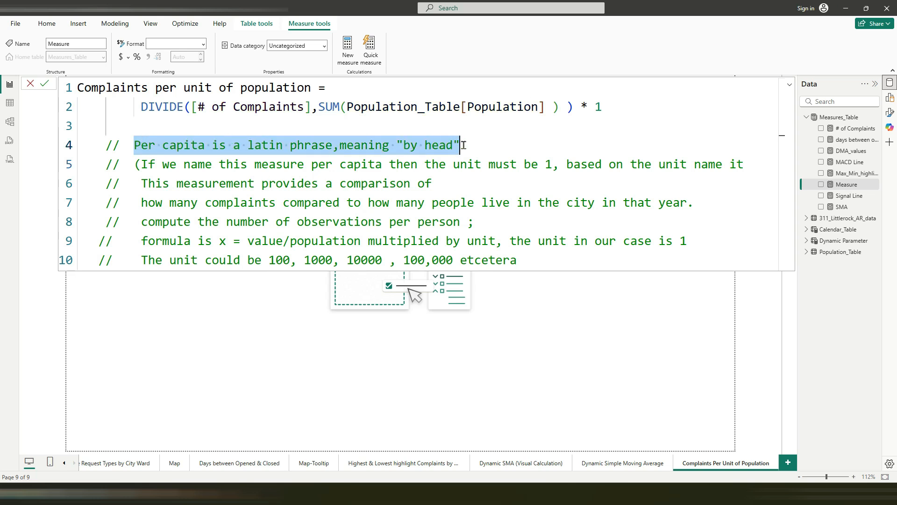
left_click(79, 89)
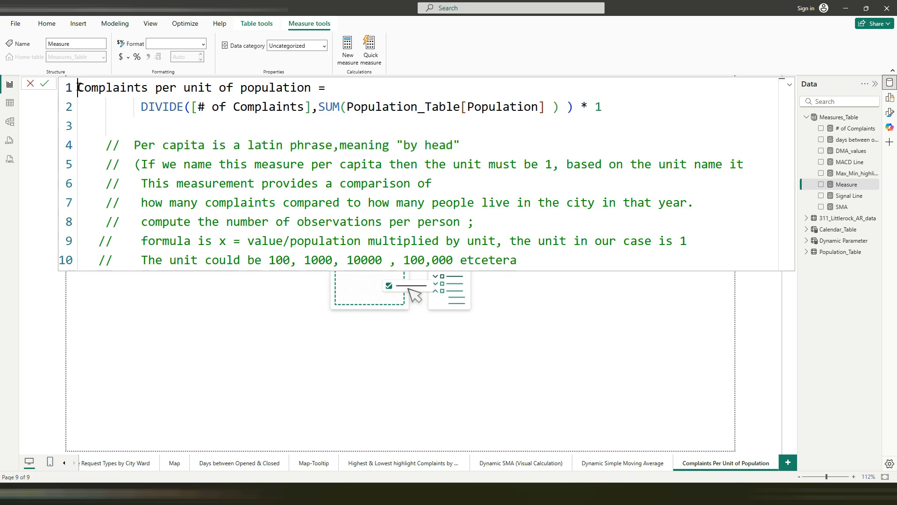
left_click_drag(78, 87, 327, 87)
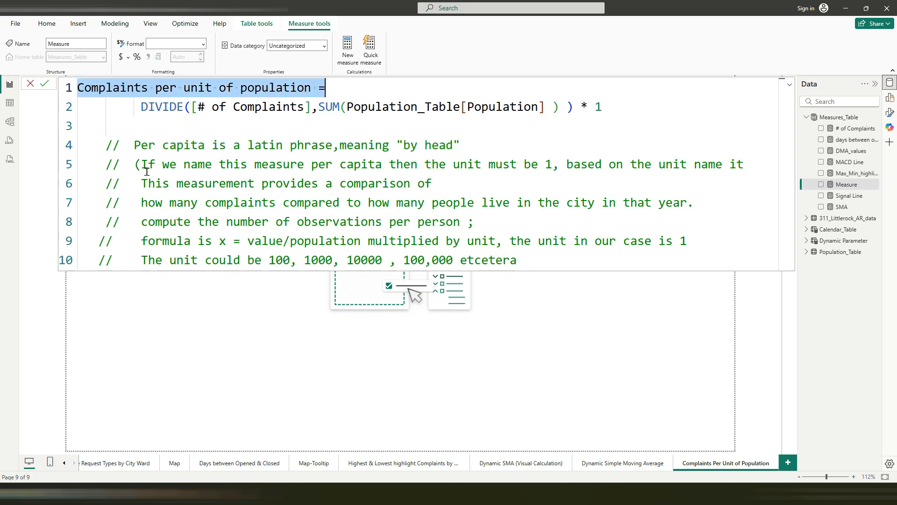
left_click_drag(135, 165, 745, 164)
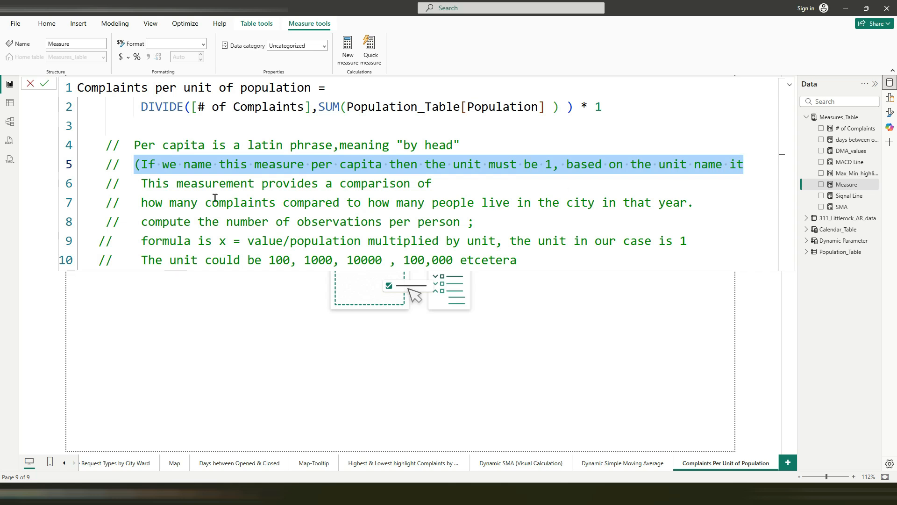
left_click_drag(142, 183, 433, 184)
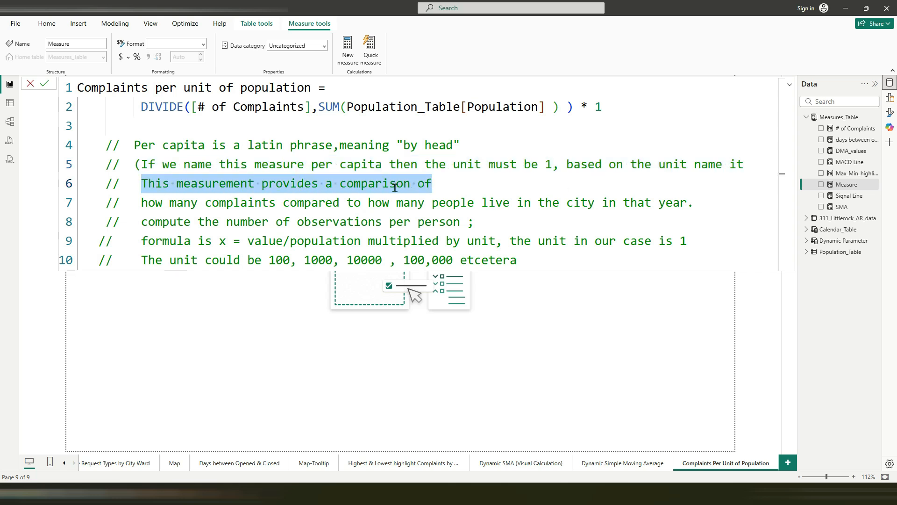
left_click_drag(141, 204, 687, 201)
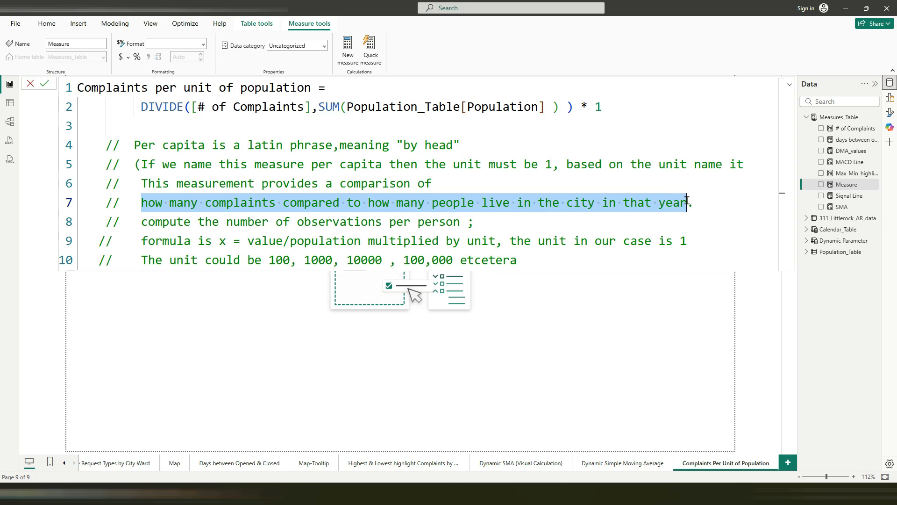
left_click_drag(142, 223, 461, 222)
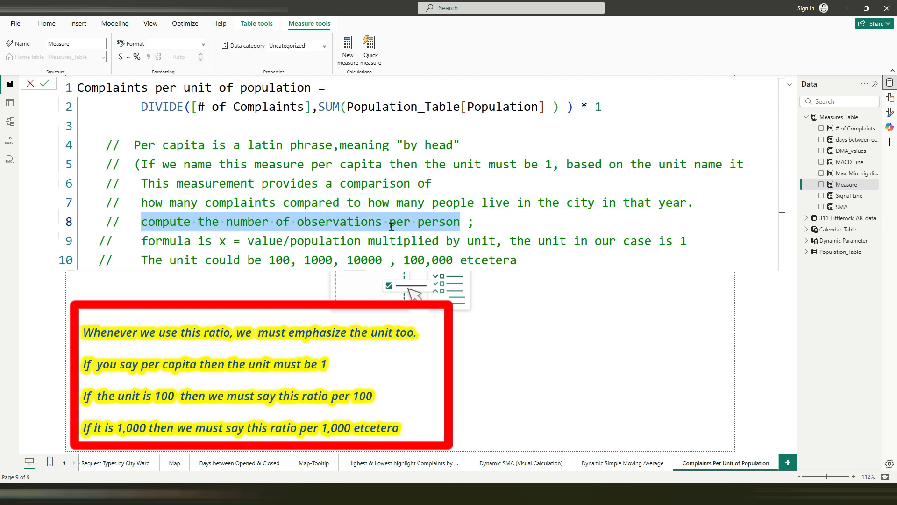
Extend the comment on computing observations per person with "then unit must be 1".
left_click(477, 220)
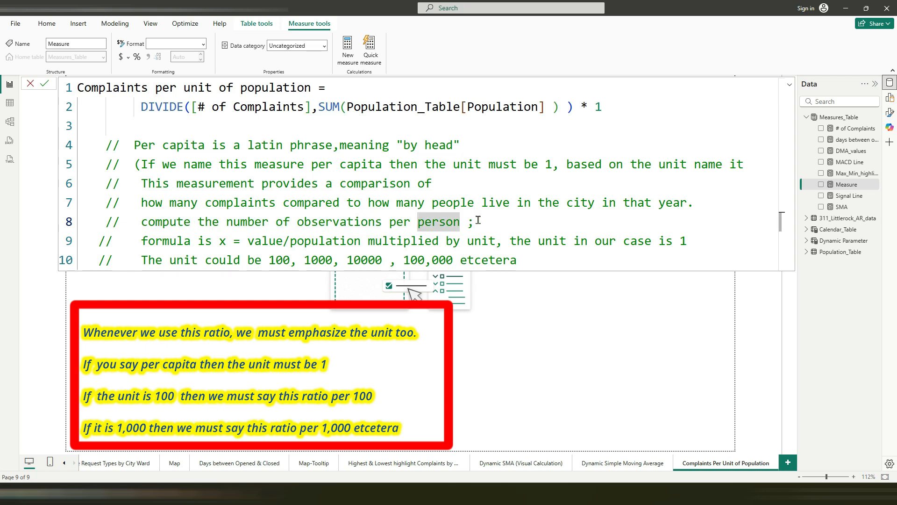
type("then unit mu")
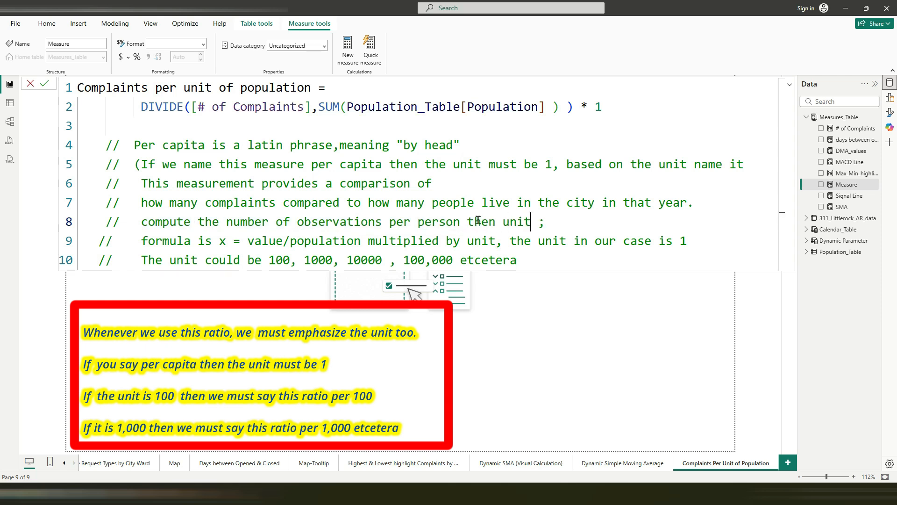
type("st be 1")
Examine the comment on value/population multiplied by unit, relating the value to complaints and checking the unit used.
left_click_drag(142, 241, 361, 241)
left_click(224, 241)
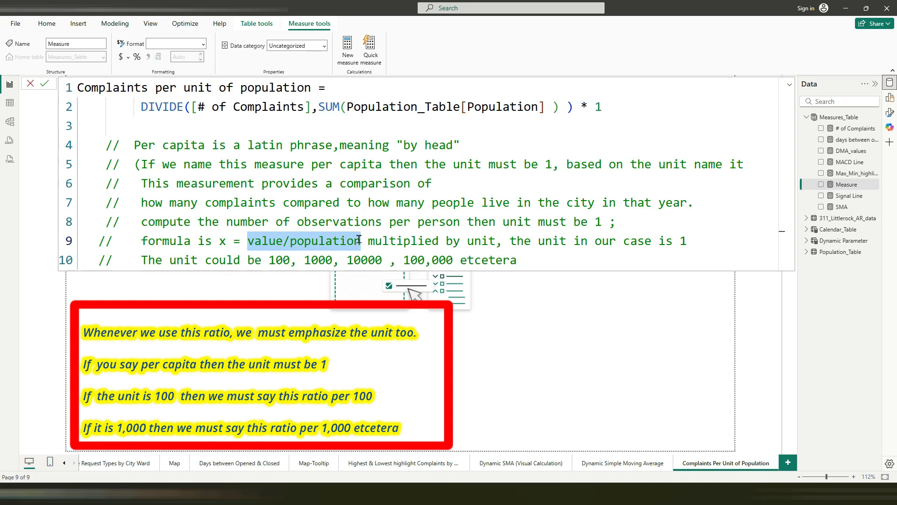
left_click(268, 240)
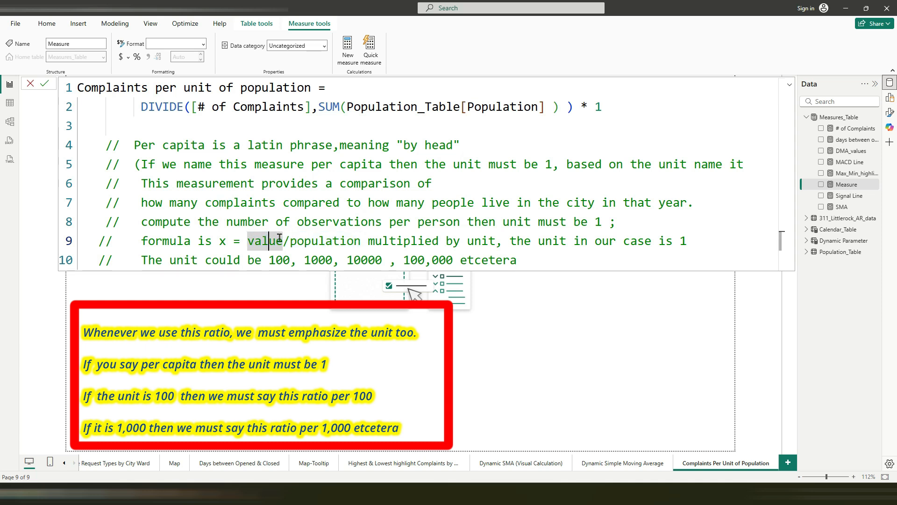
left_click_drag(207, 202, 276, 202)
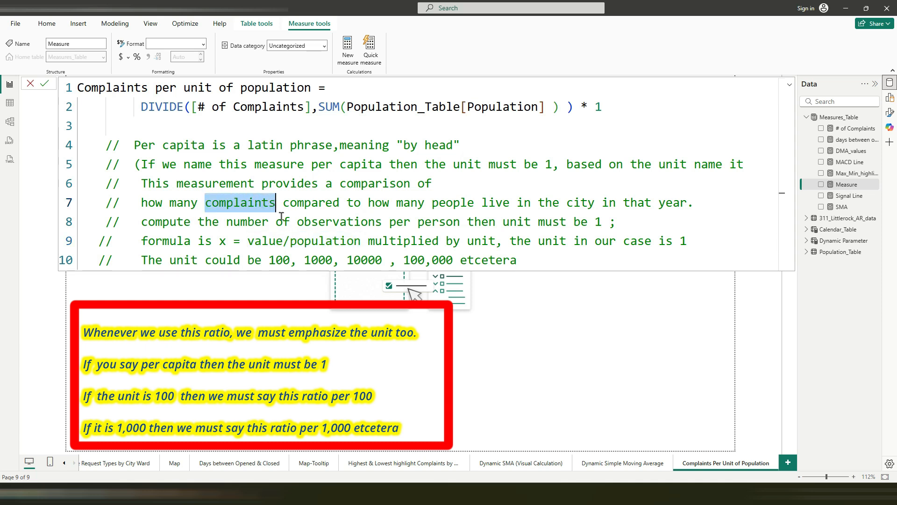
left_click_drag(290, 240, 687, 242)
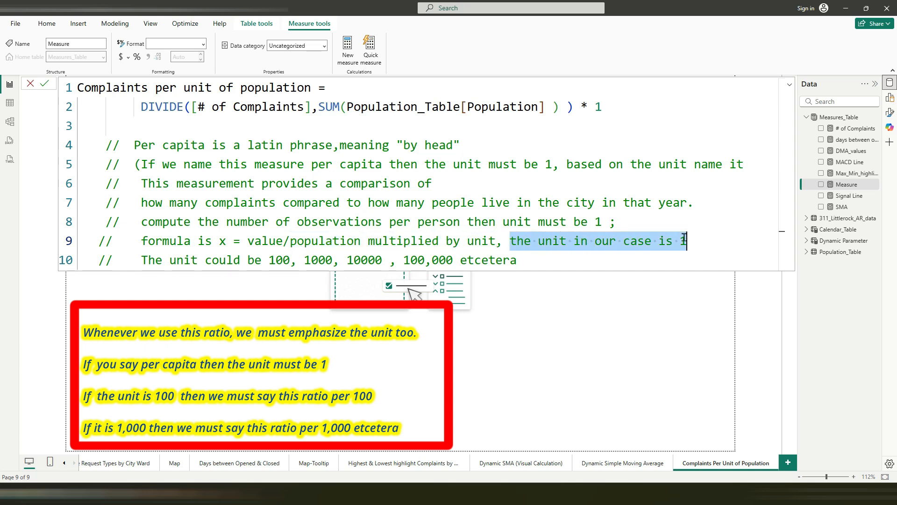
Review the comment on possible units, commit the Complaints per unit of population measure, and format it as a decimal number.
left_click_drag(142, 260, 520, 256)
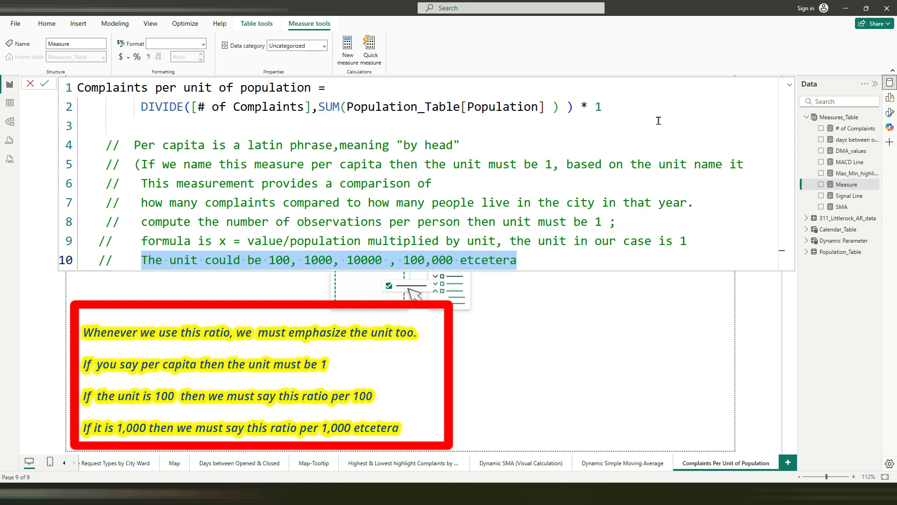
left_click(839, 10)
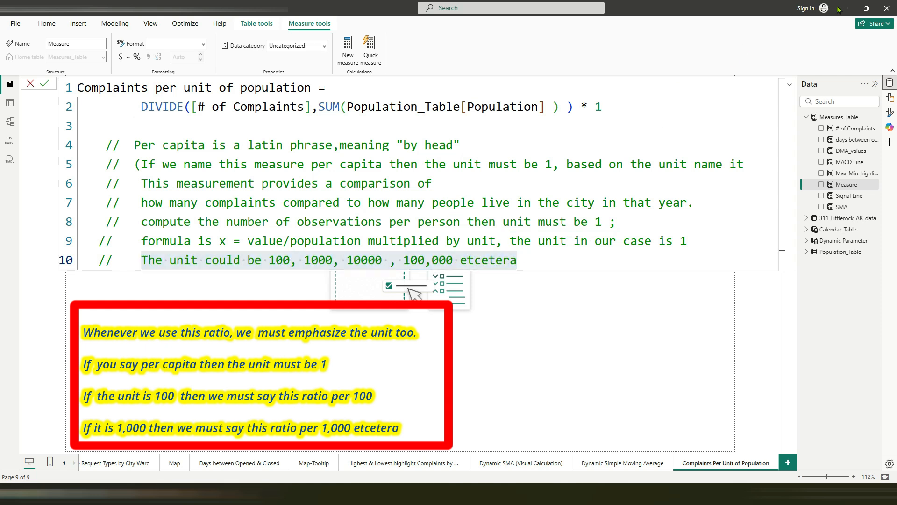
left_click(44, 84)
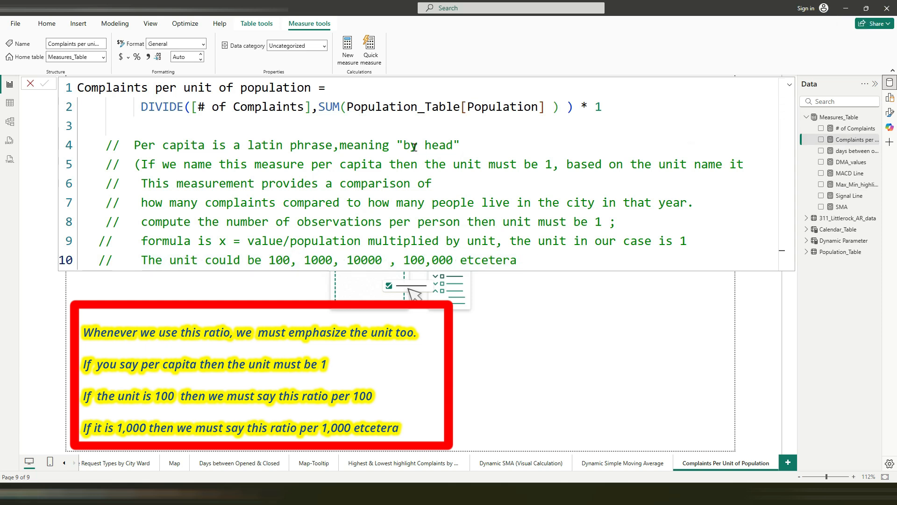
left_click(30, 84)
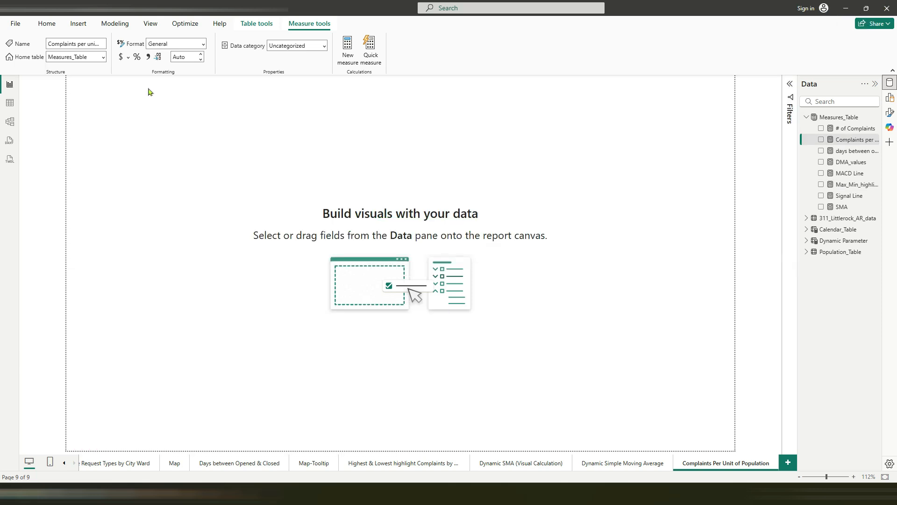
left_click(202, 44)
left_click(180, 82)
Add a new measure to Measures_Table and start its formula as Prior month(per unit) = CALCULATE(.
right_click(831, 120)
left_click(536, 137)
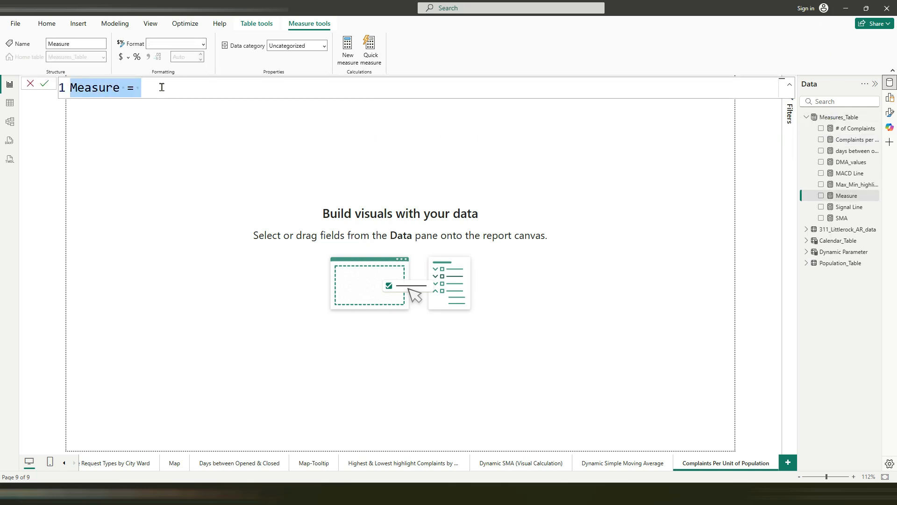
type("Pr")
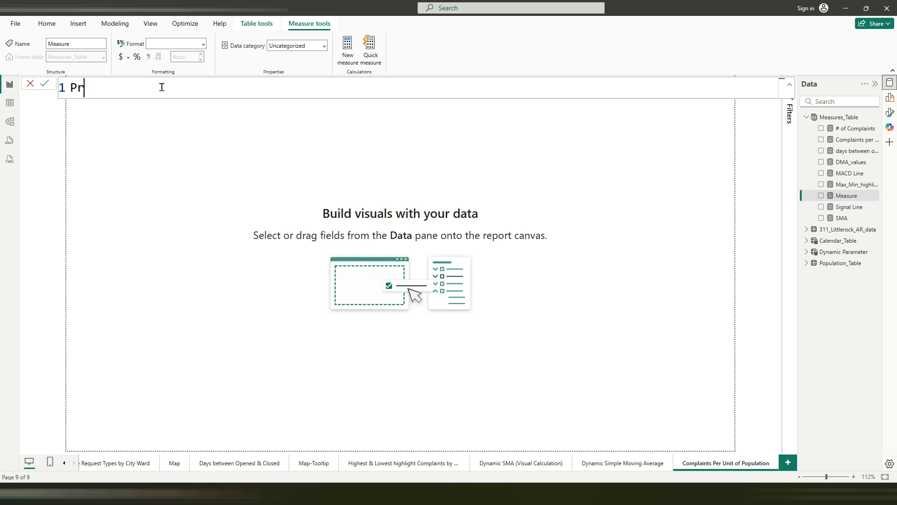
type("ior month(per unit)")
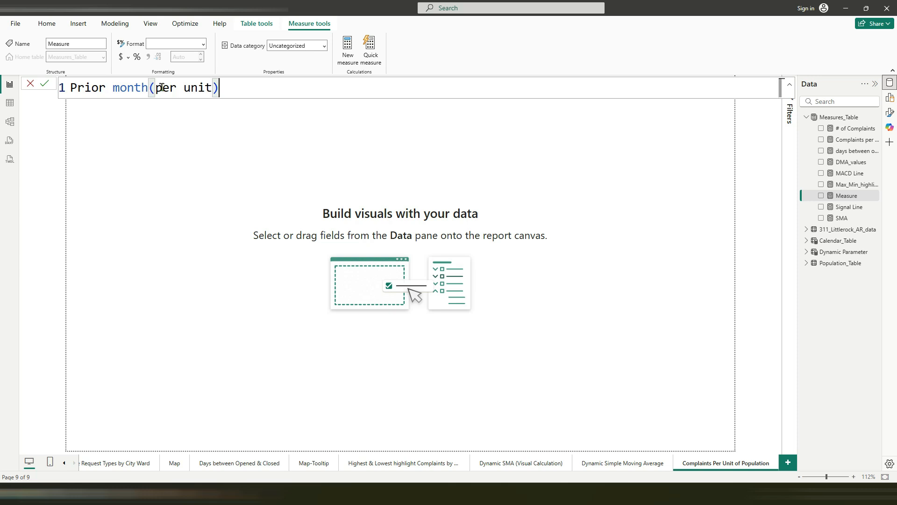
type(" = CALCULATE(")
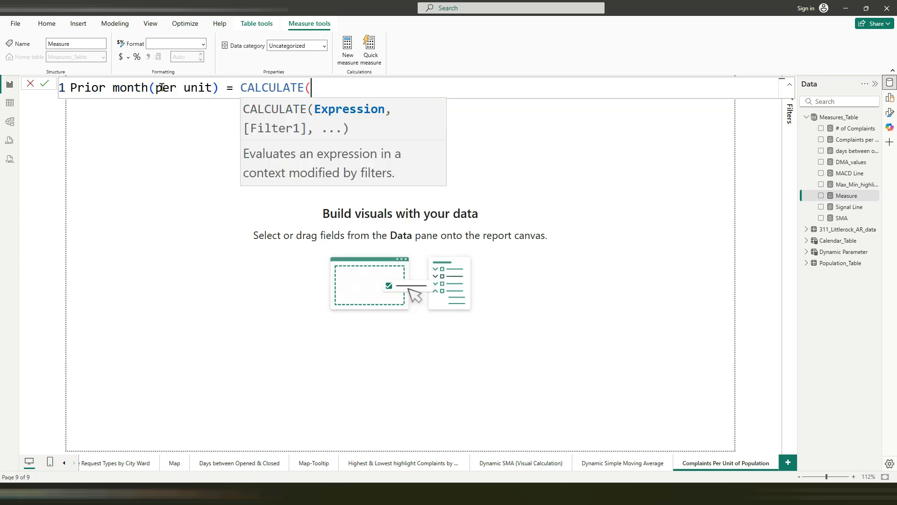
key("shift+Return")
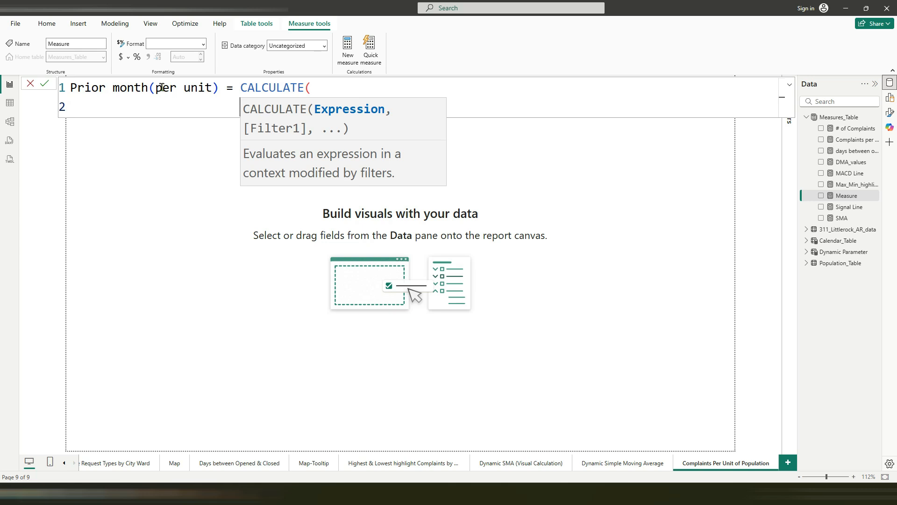
Enter [Complaints per unit of population], as the CALCULATE expression on an indented second line.
key("Tab")
key("Tab")
key("Tab")
key("Tab")
key("Tab")
key("Tab")
type("[Co")
key("Tab")
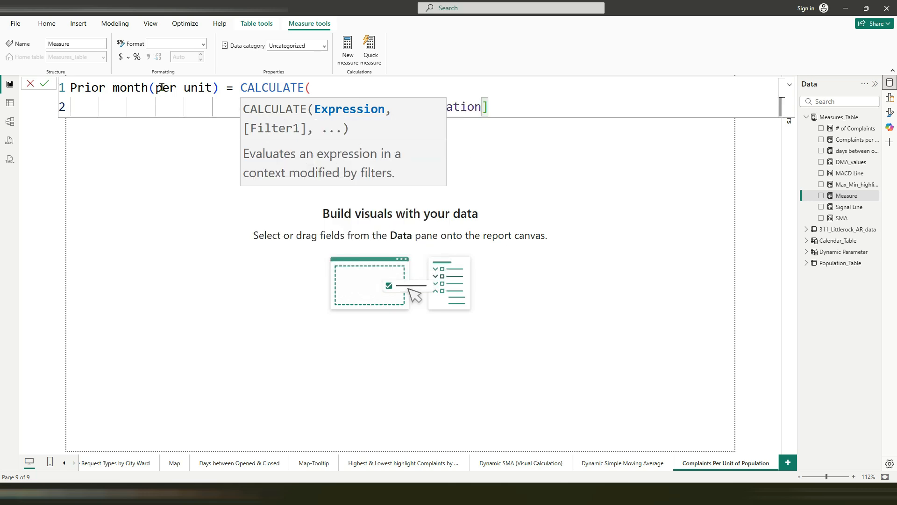
type(",")
Add PREVIOUSMONTH(Calendar_Table[Date] ) as the filter argument on the third line of the formula and begin a fourth line.
key("shift+Return")
type("pre")
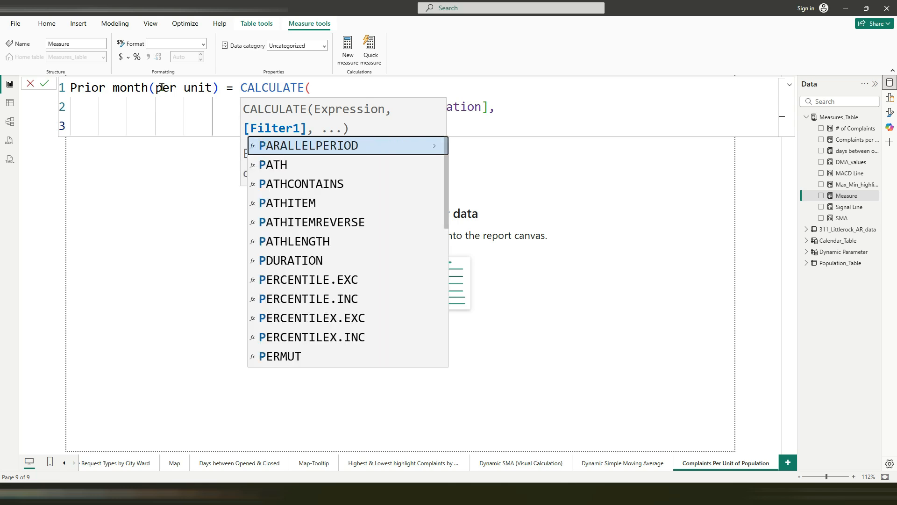
key("Down")
key("Down")
key("Up")
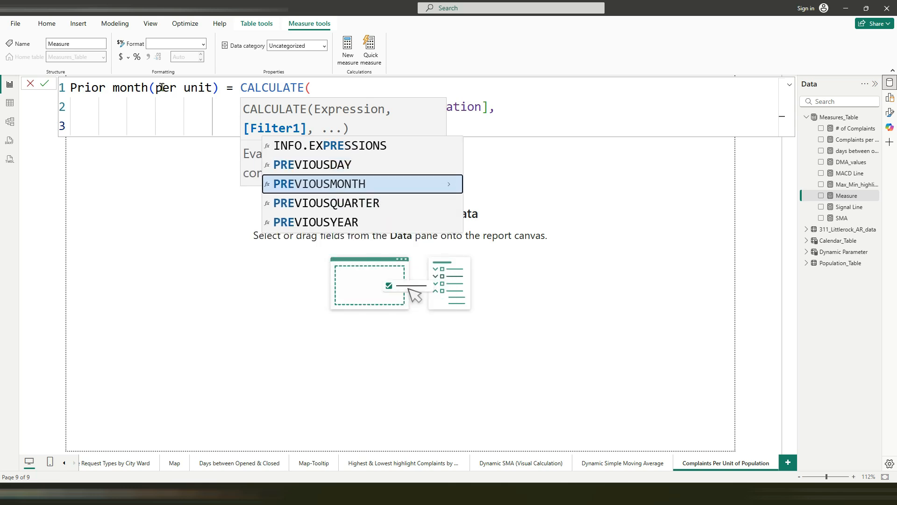
key("Tab")
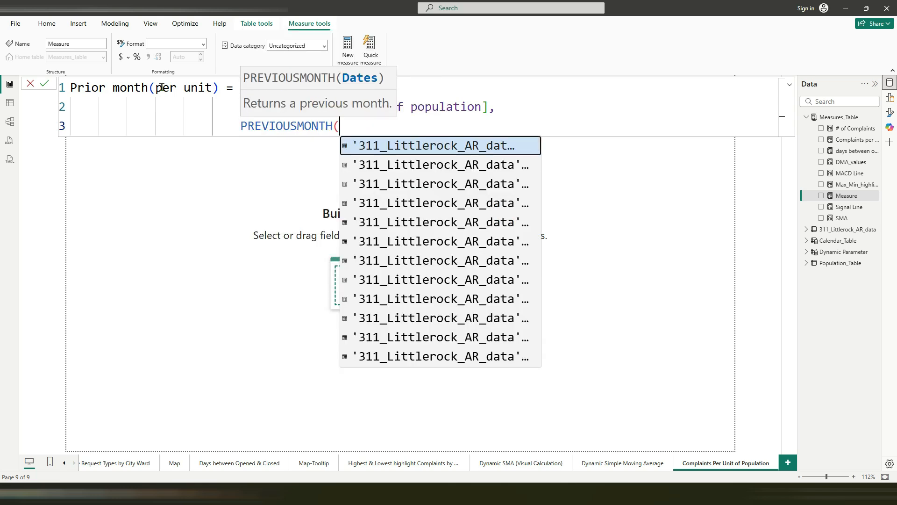
type("cale")
key("Down")
key("Down")
key("Tab")
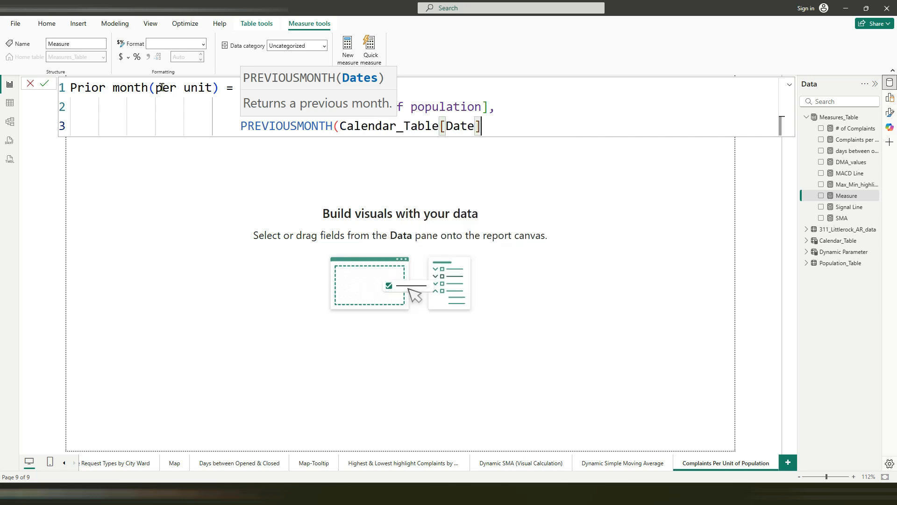
type(")")
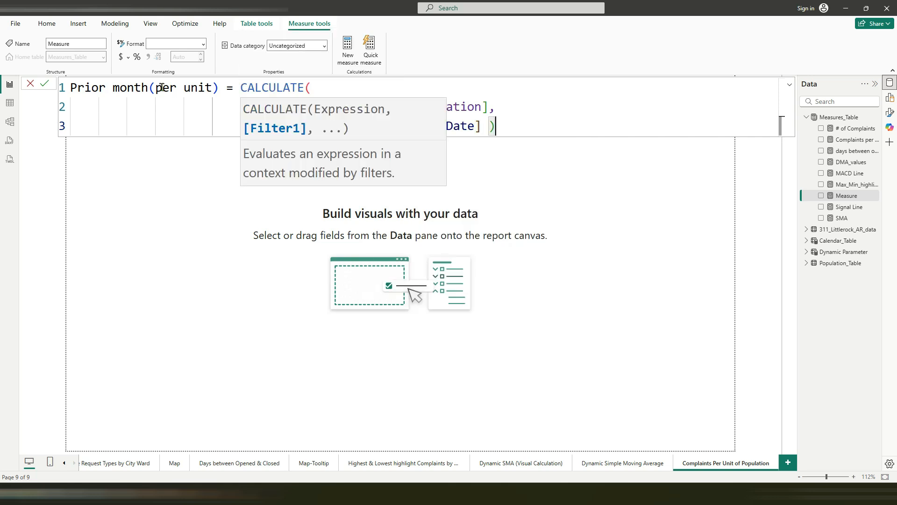
key("shift+Return")
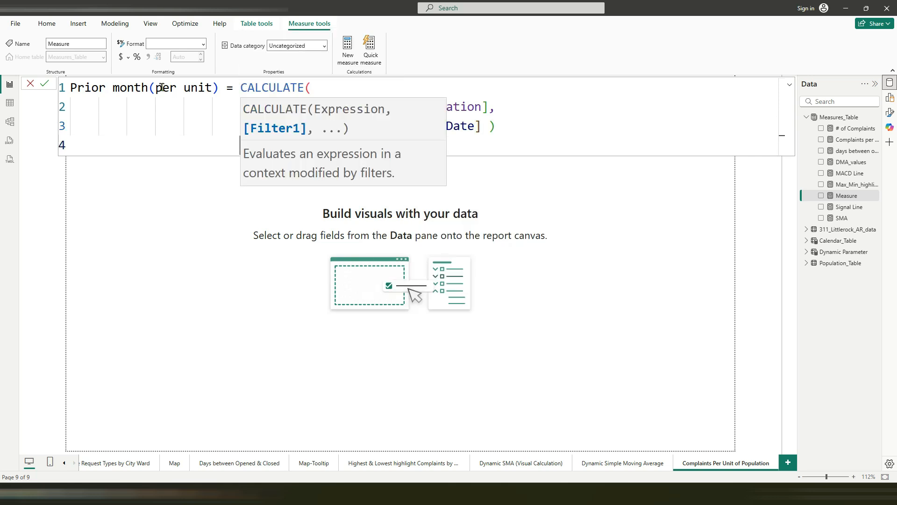
Complete the Prior month(per unit) measure with a closing parenthesis on the fourth line, commit it, and format it as a decimal number.
left_click(208, 110)
left_click(240, 107)
left_click_drag(240, 106, 491, 107)
left_click_drag(241, 126, 484, 129)
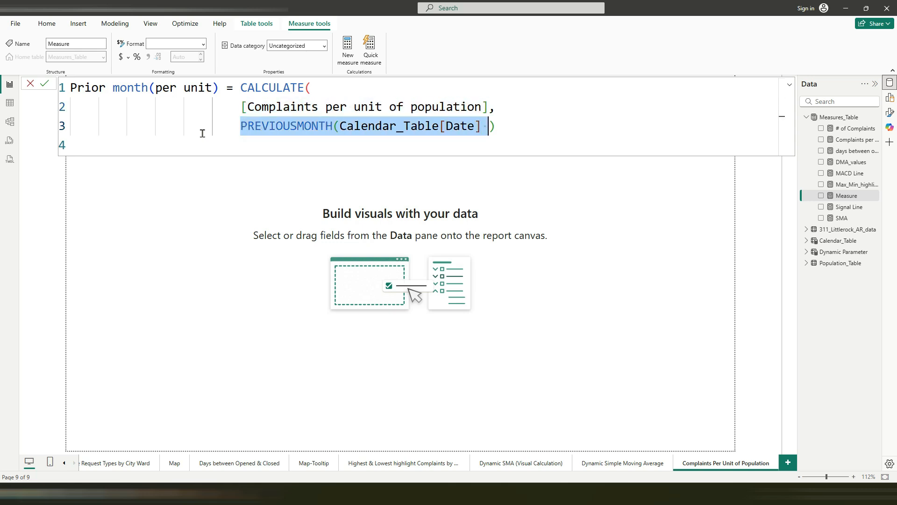
left_click(201, 146)
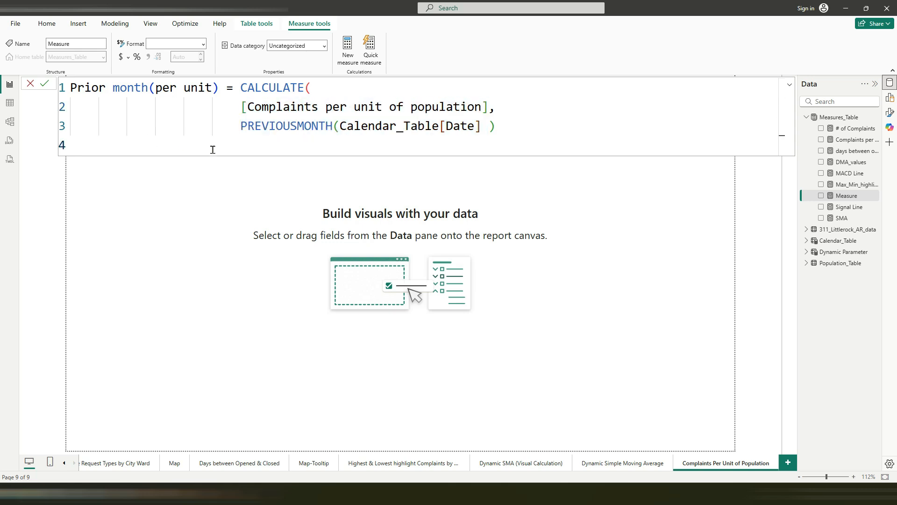
left_click(45, 85)
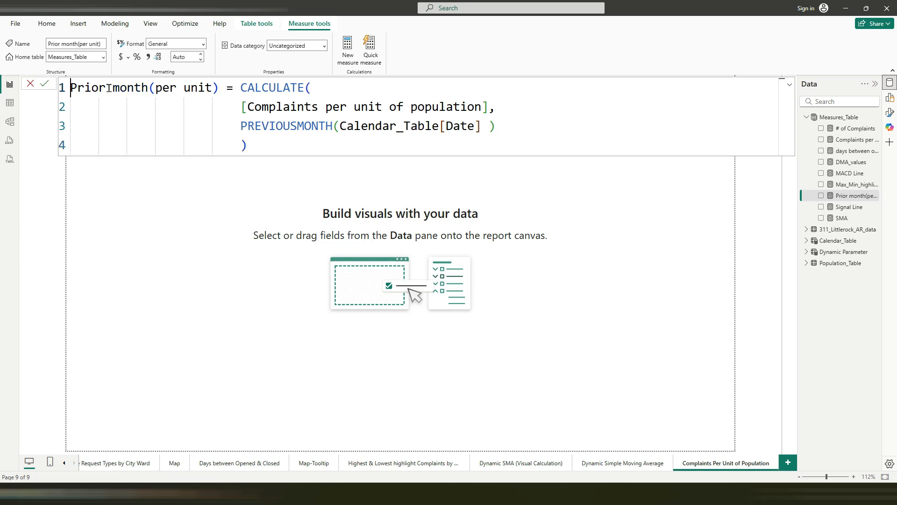
left_click(203, 46)
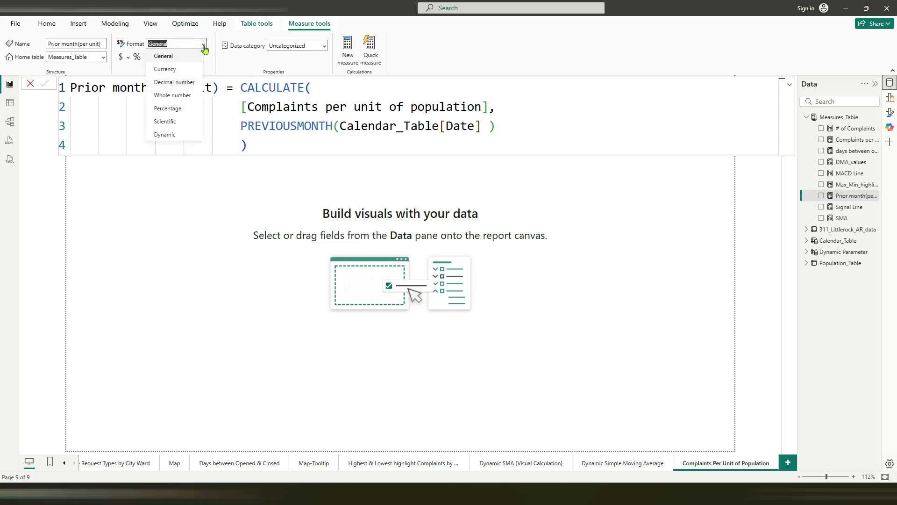
left_click(186, 82)
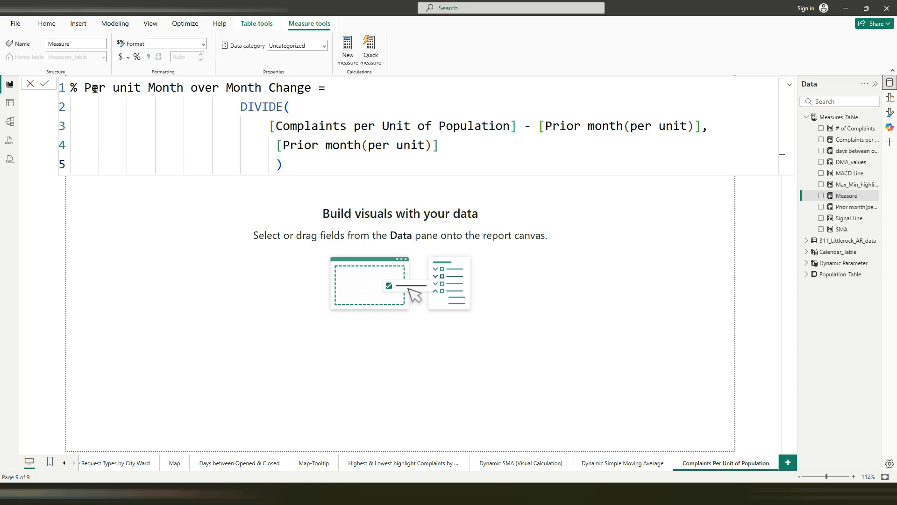
Review the DIVIDE formula of % Per unit Month over Month Change, commit it, and format it as a percentage with three decimal places.
left_click_drag(70, 88, 311, 90)
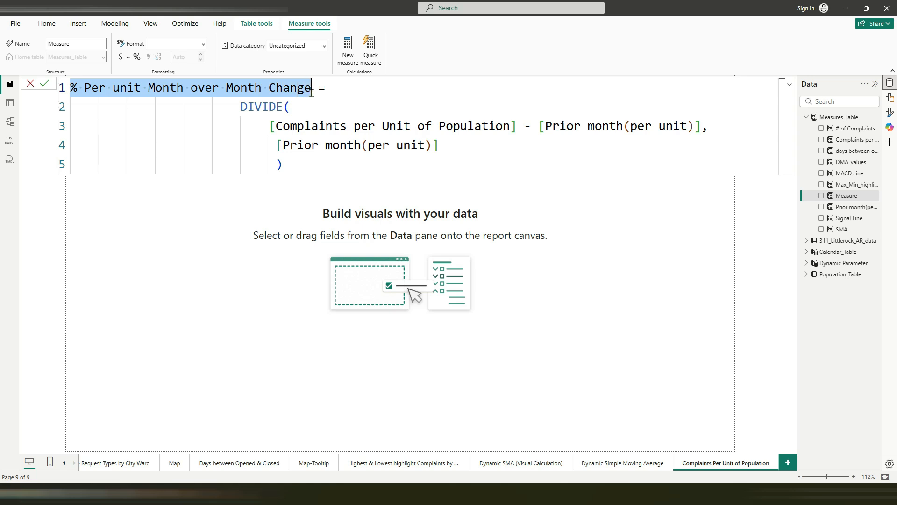
left_click_drag(267, 128, 706, 129)
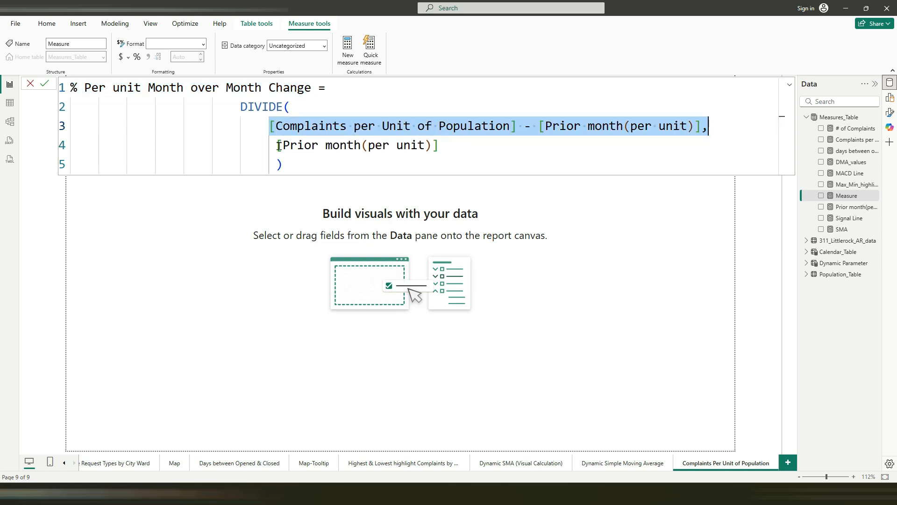
left_click_drag(279, 145, 444, 147)
left_click_drag(286, 165, 233, 111)
left_click(45, 84)
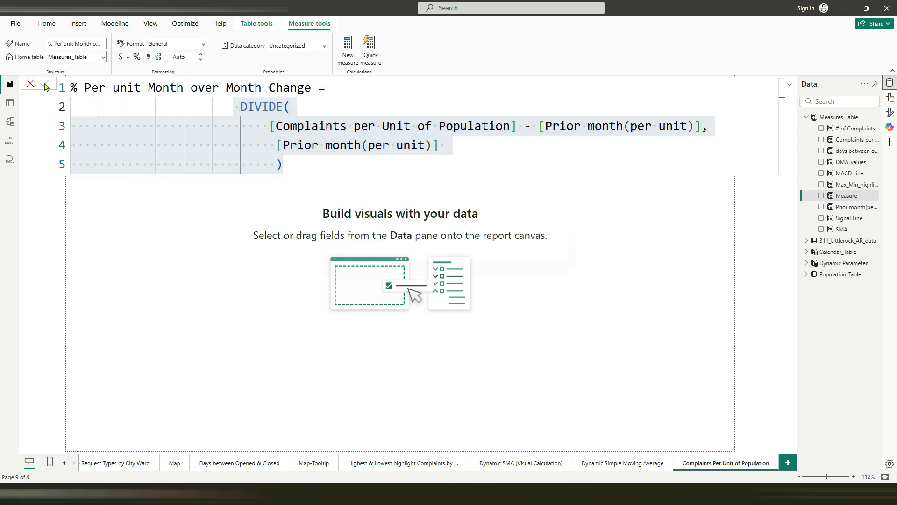
left_click(135, 57)
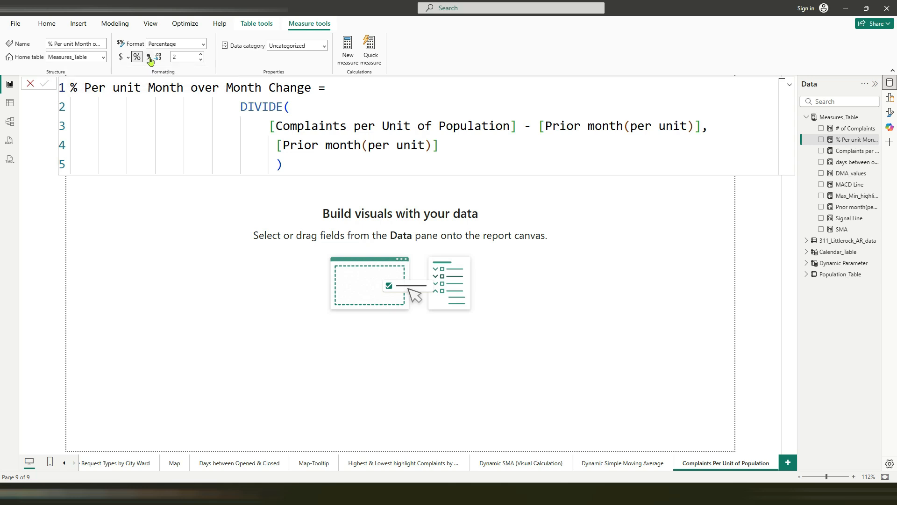
left_click(201, 54)
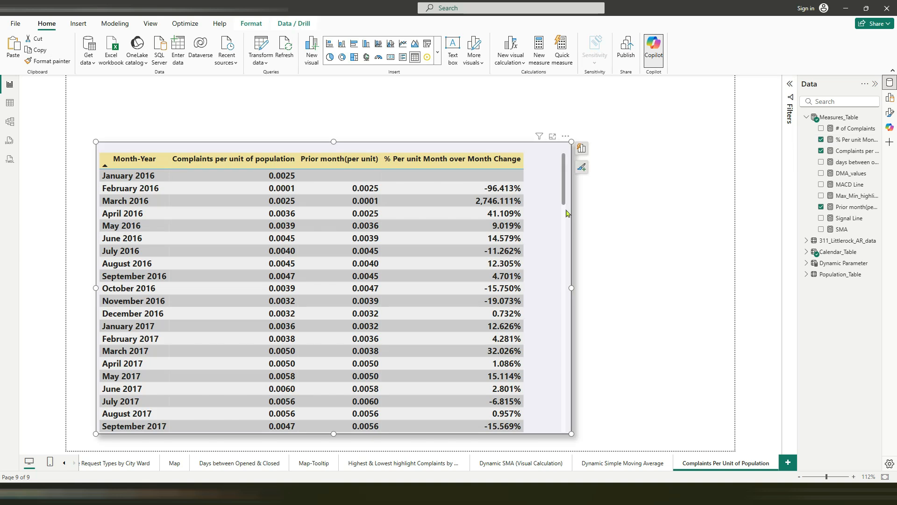
Examine the column fields of the Month-Year table and look through its monthly per-unit, prior month and percentage change values.
left_click(582, 148)
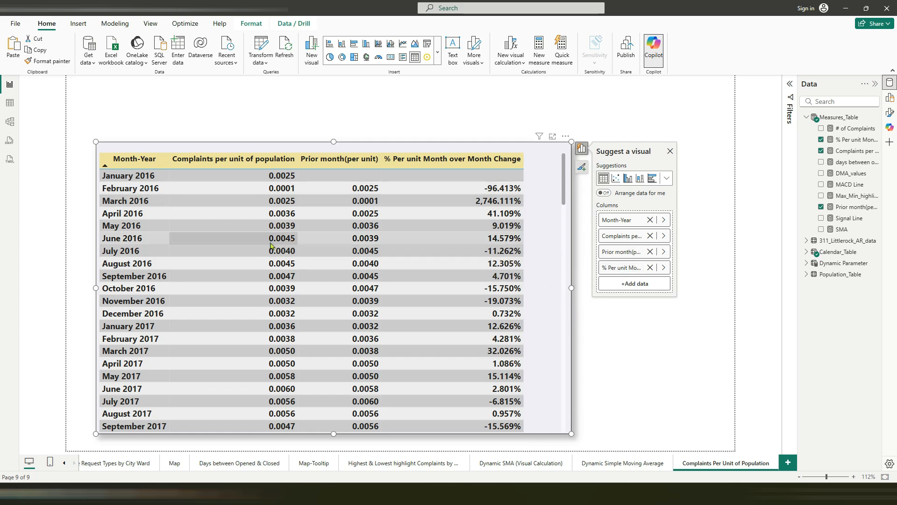
scroll(282, 219, "down", 7)
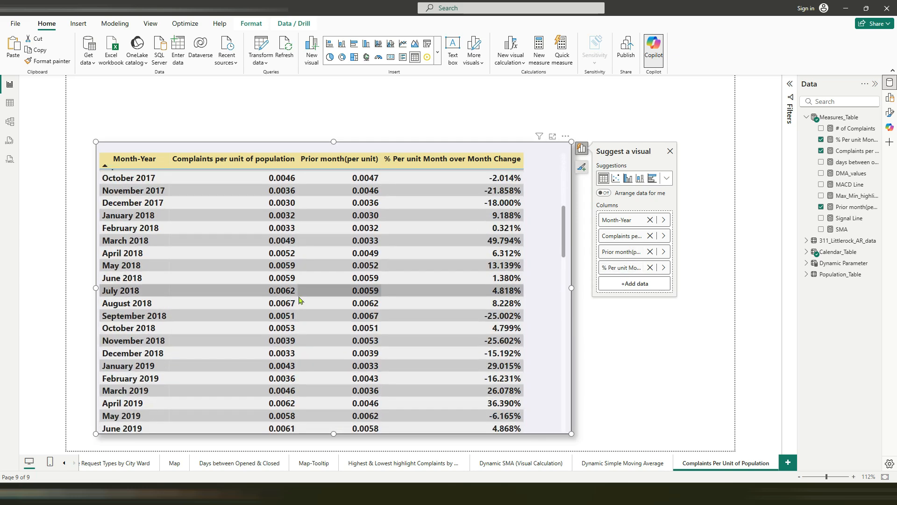
scroll(300, 299, "up", 7)
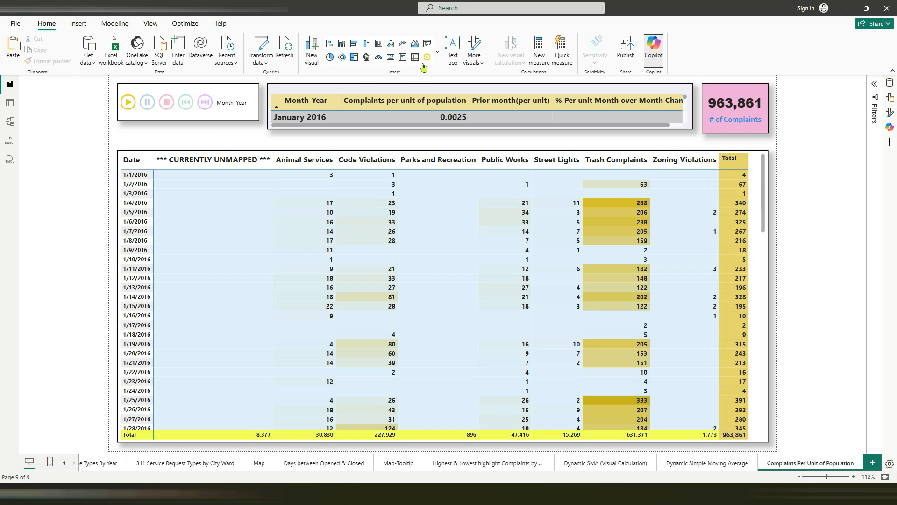
Inspect the field assigned to the Month-Year play control above the matrix.
left_click(157, 123)
left_click(270, 90)
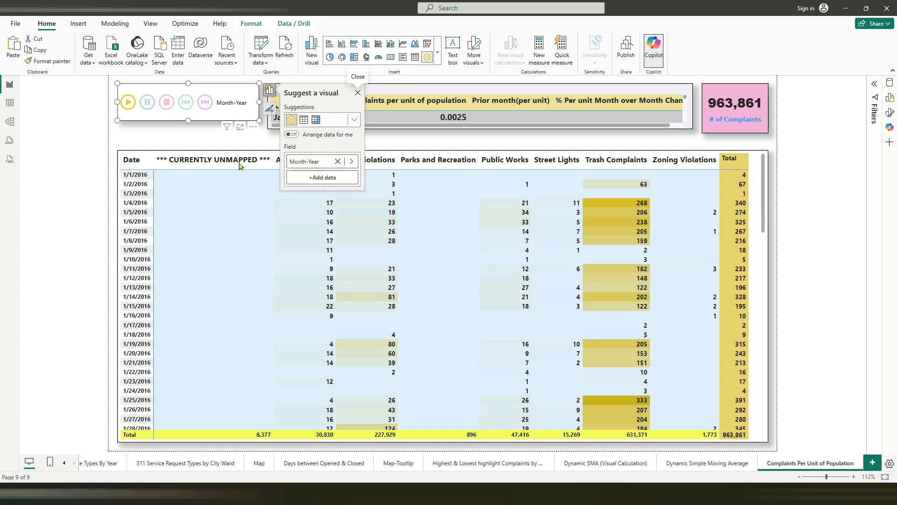
left_click(223, 143)
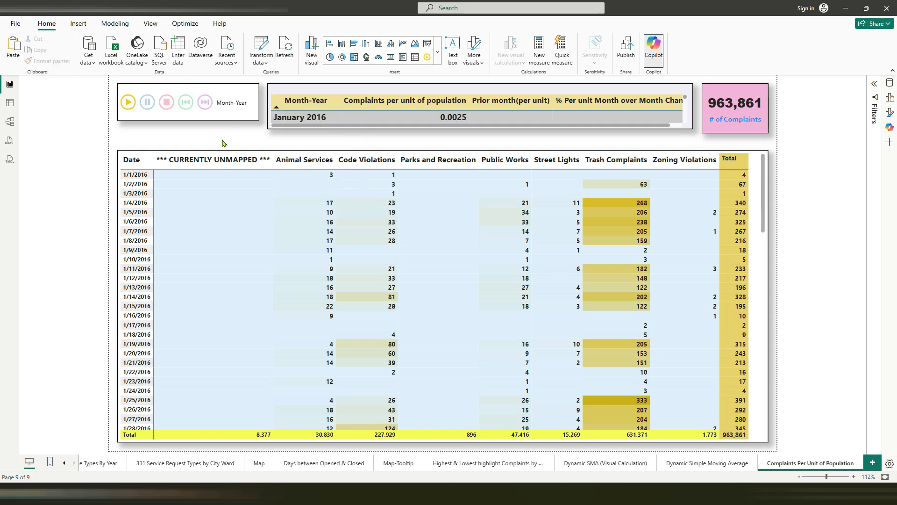
Inspect the column fields of the monthly per-unit table and the build options of the # of Complaints card.
left_click(342, 129)
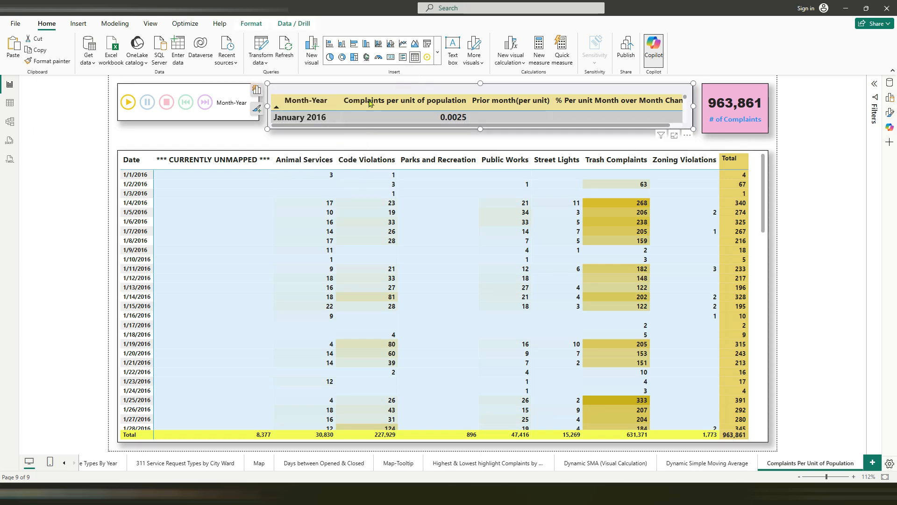
left_click(256, 90)
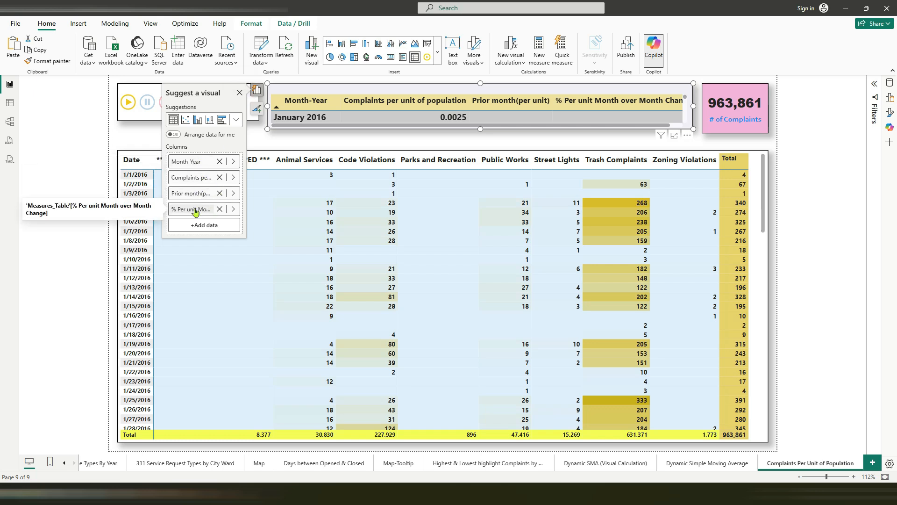
left_click(241, 95)
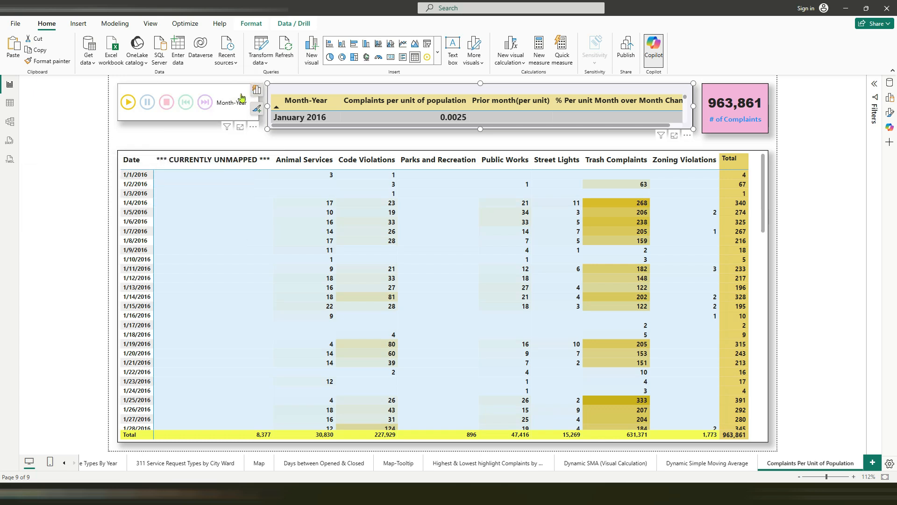
left_click(706, 133)
left_click(692, 108)
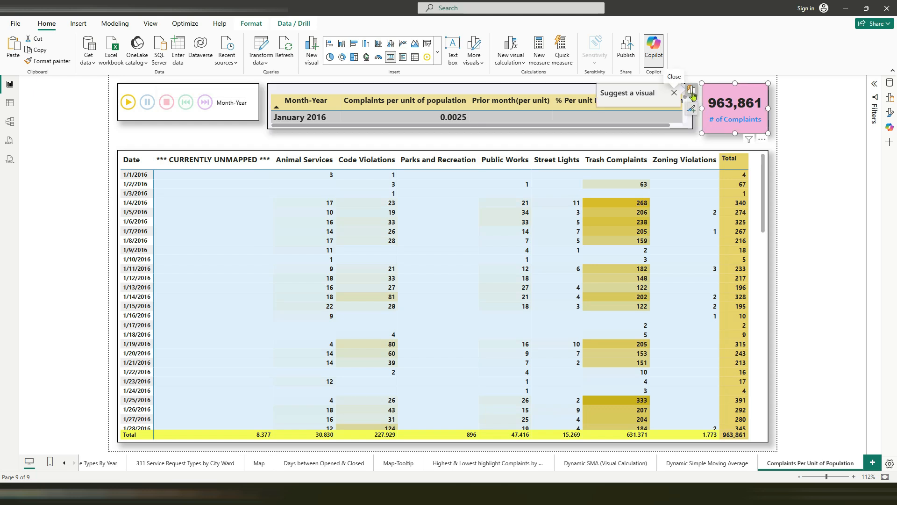
left_click(533, 143)
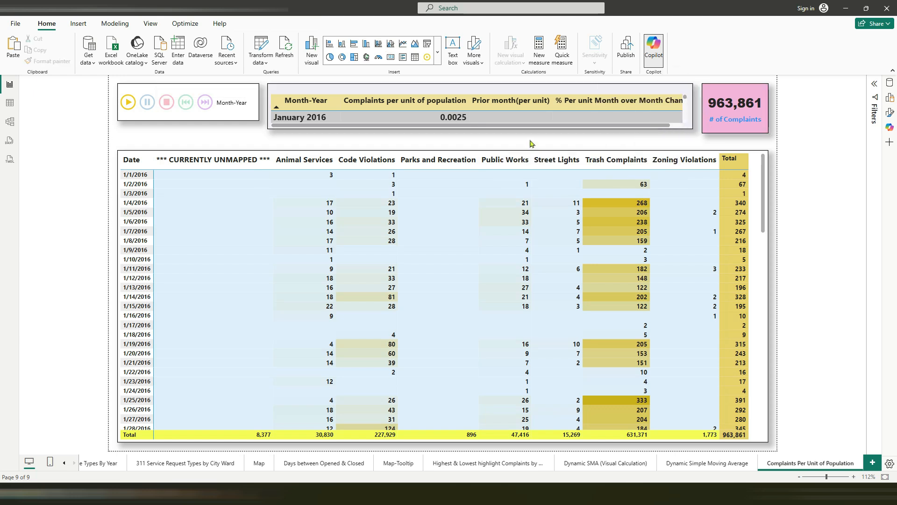
Check the visual type of the daily complaints matrix and its row, column and value fields.
left_click(764, 178)
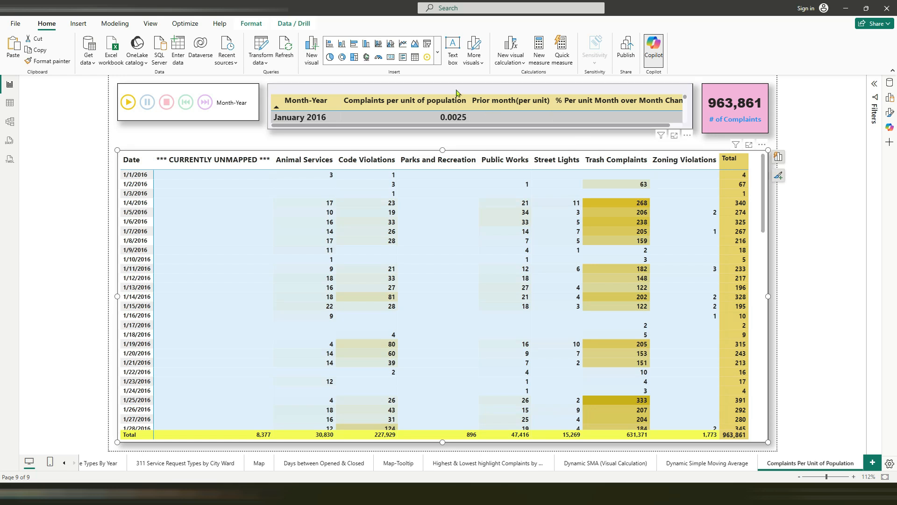
left_click(438, 52)
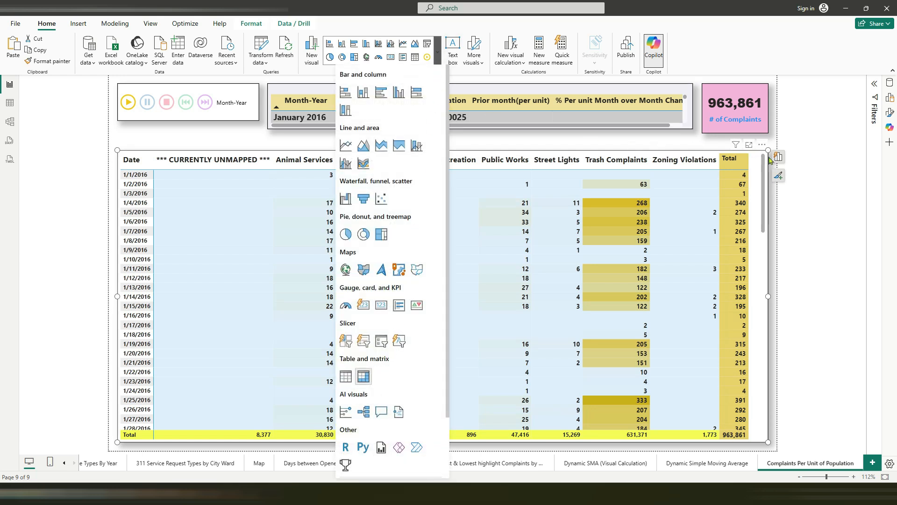
left_click(774, 184)
left_click(769, 165)
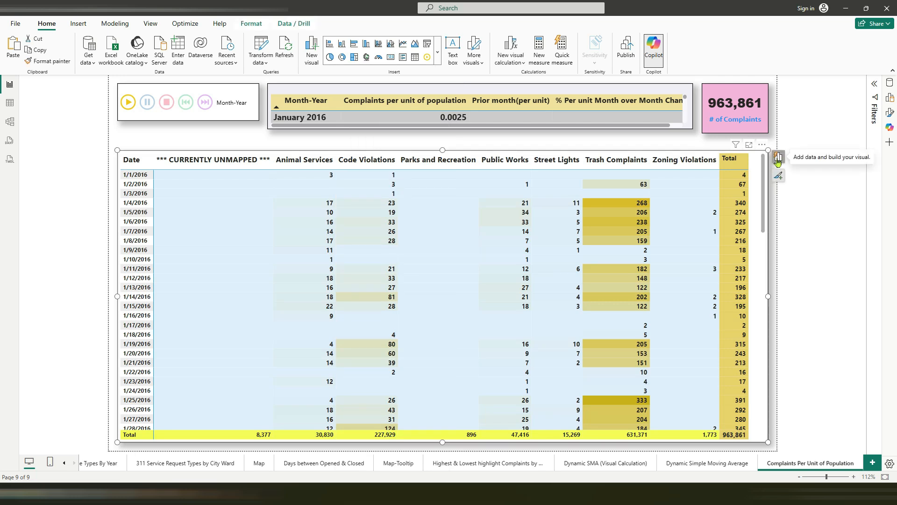
left_click(778, 158)
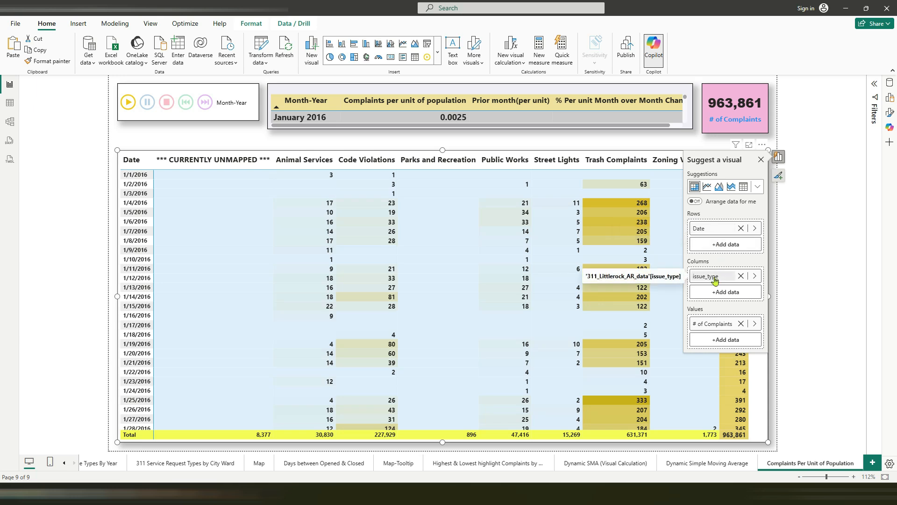
left_click(761, 161)
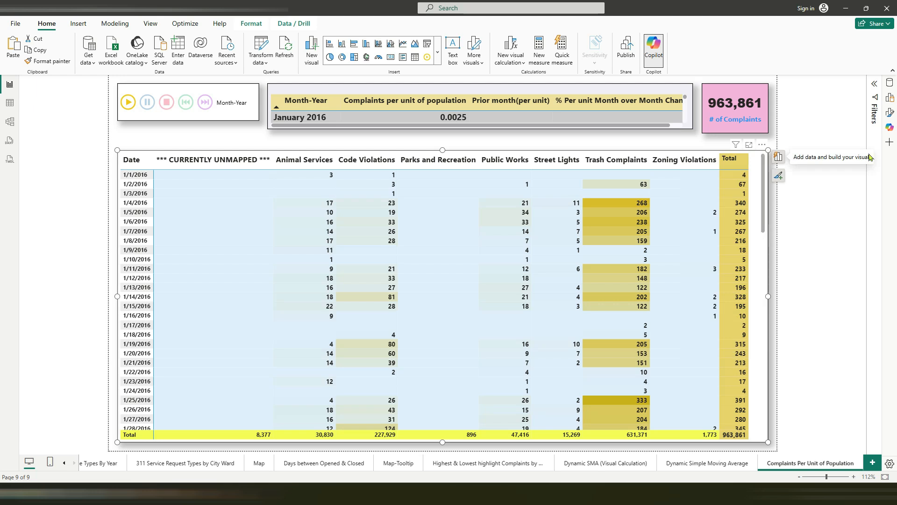
Review the conditional background color rules for # of Complaints in the matrix's cell elements, then cancel the dialog.
left_click(888, 116)
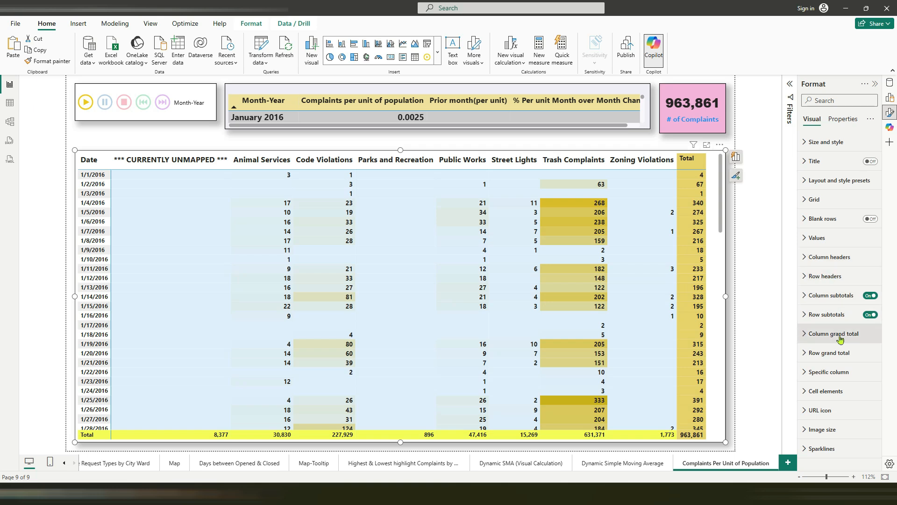
left_click(825, 391)
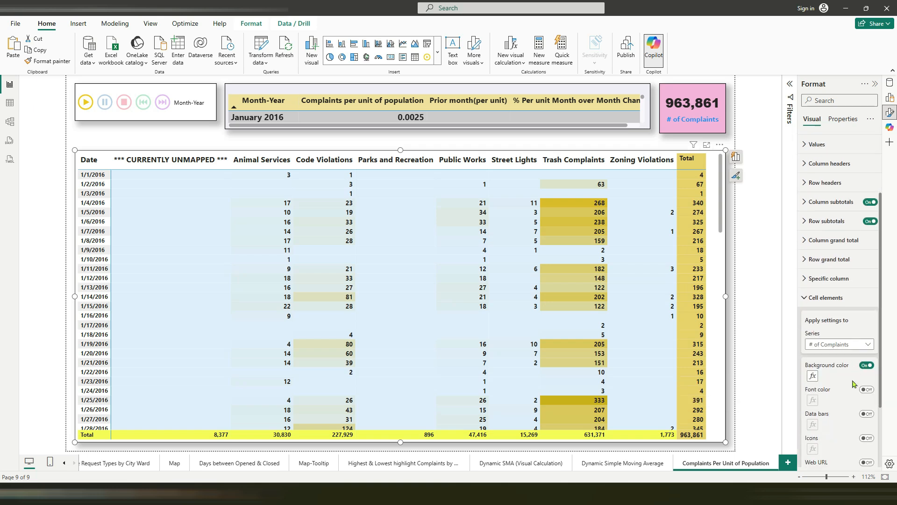
left_click(812, 376)
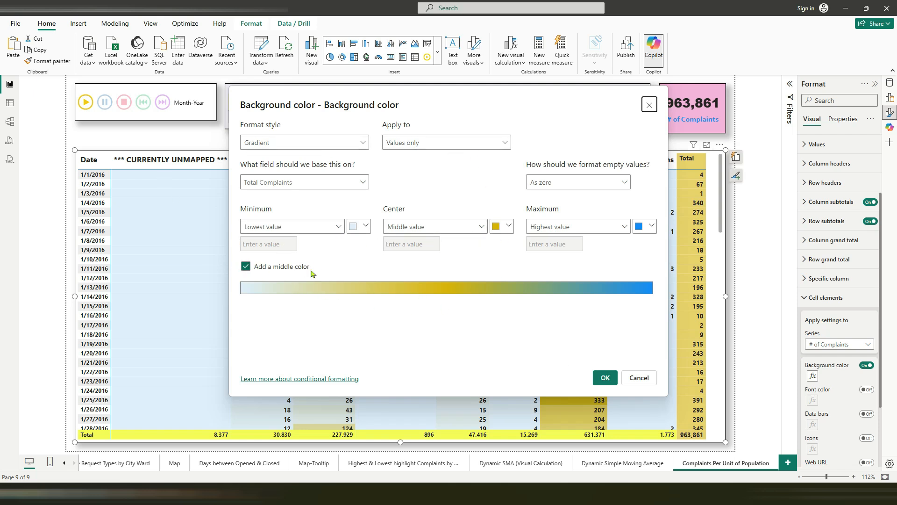
left_click(644, 381)
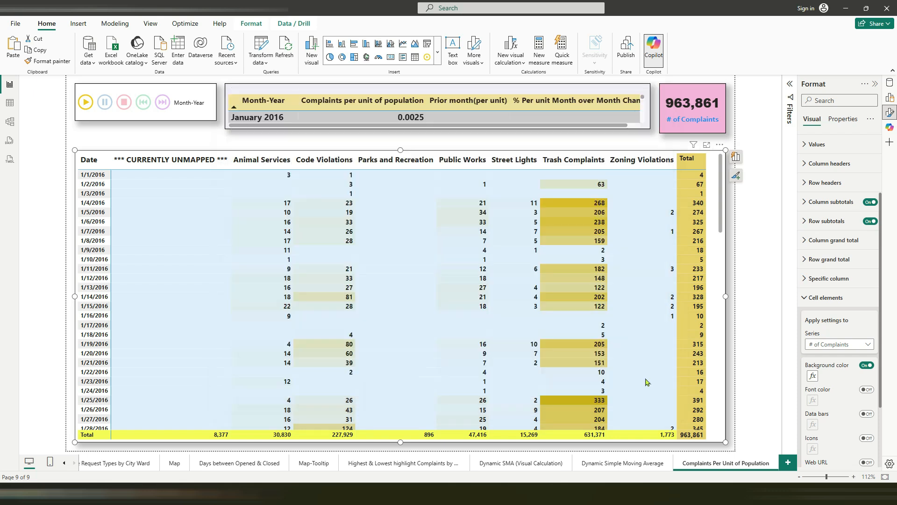
Review the animation, color and caption settings of the Month-Year play control.
left_click(173, 141)
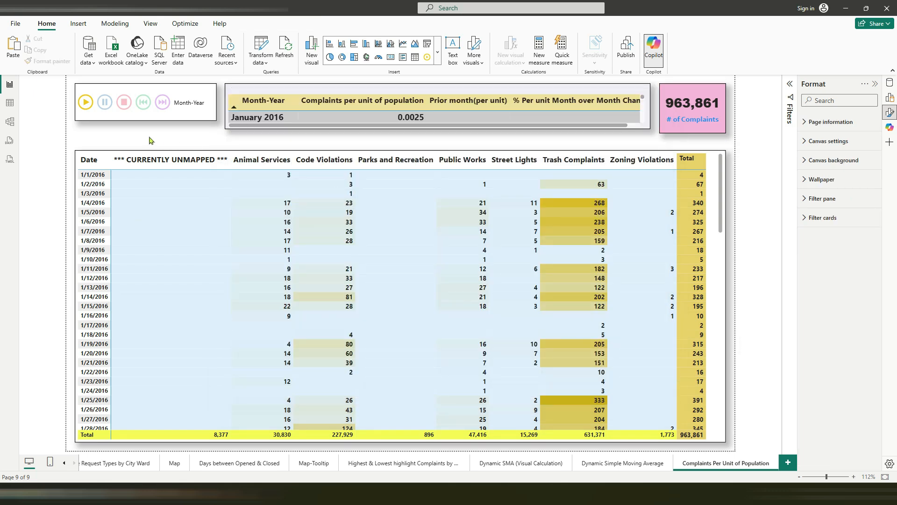
left_click(216, 121)
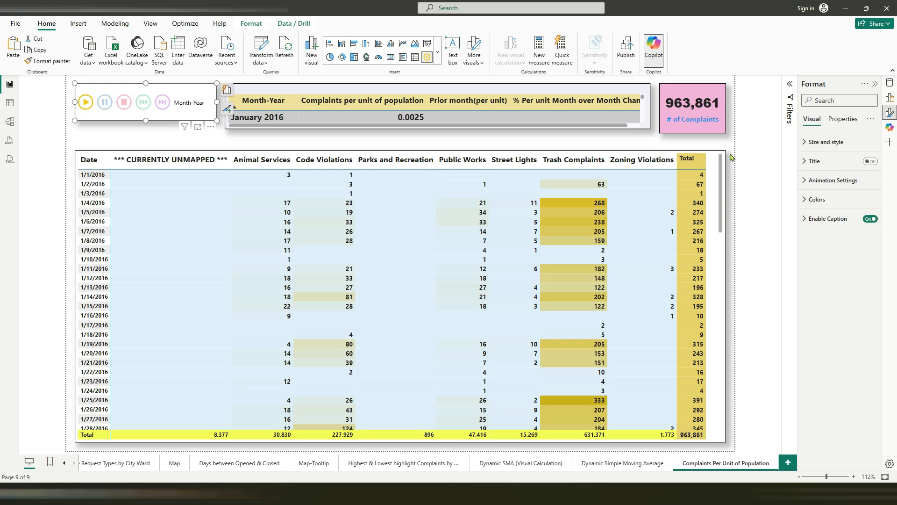
left_click(841, 181)
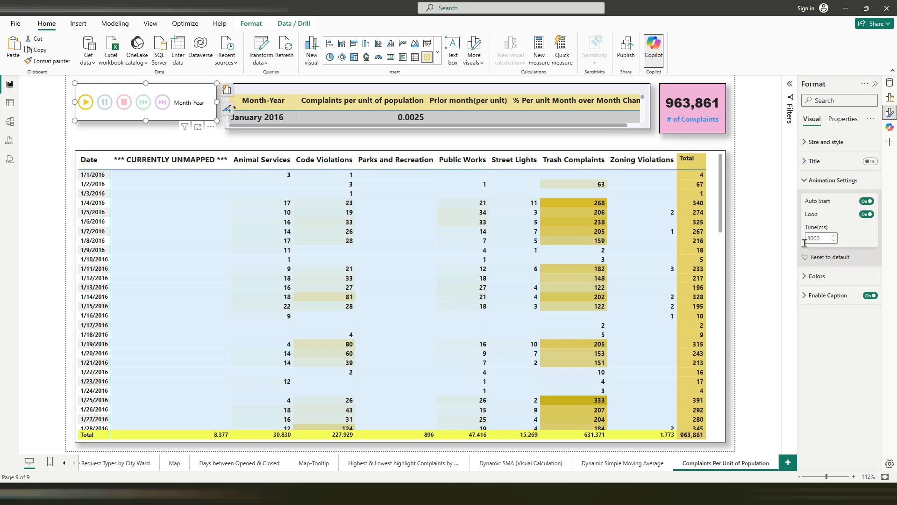
left_click(811, 277)
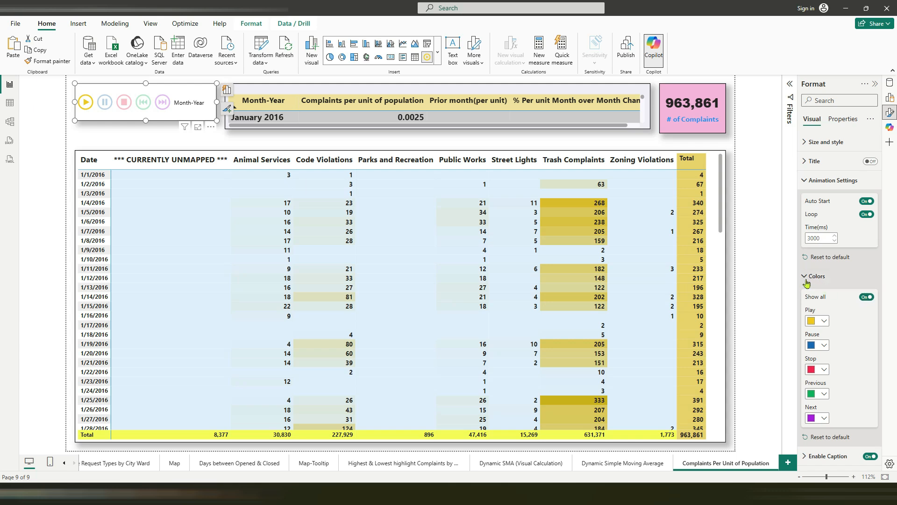
left_click(806, 278)
left_click(815, 295)
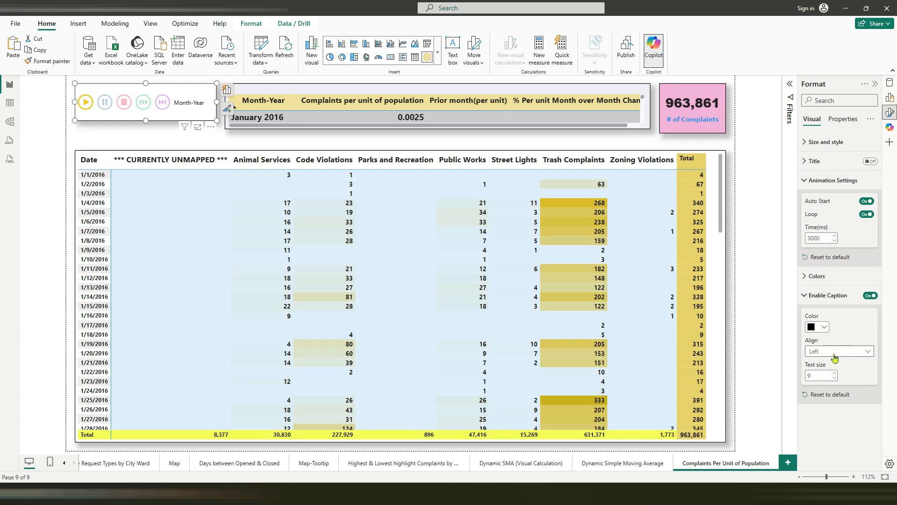
left_click(809, 296)
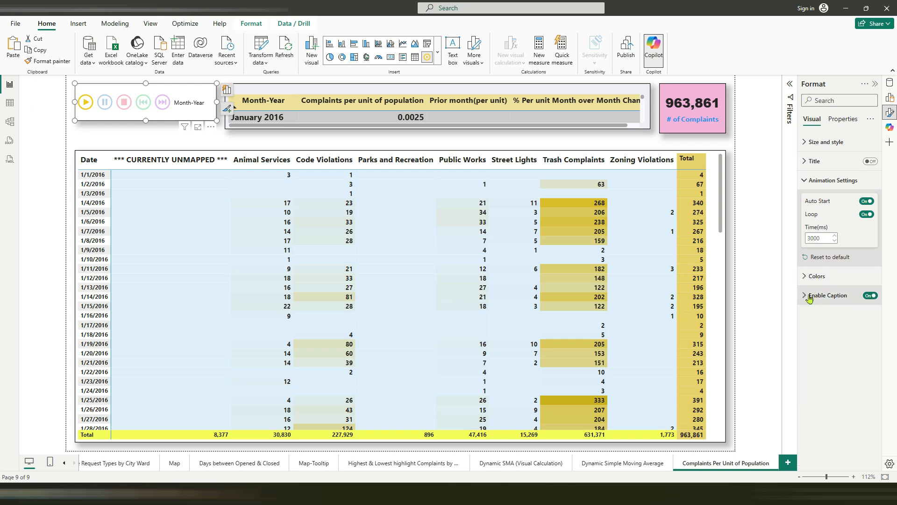
left_click(805, 183)
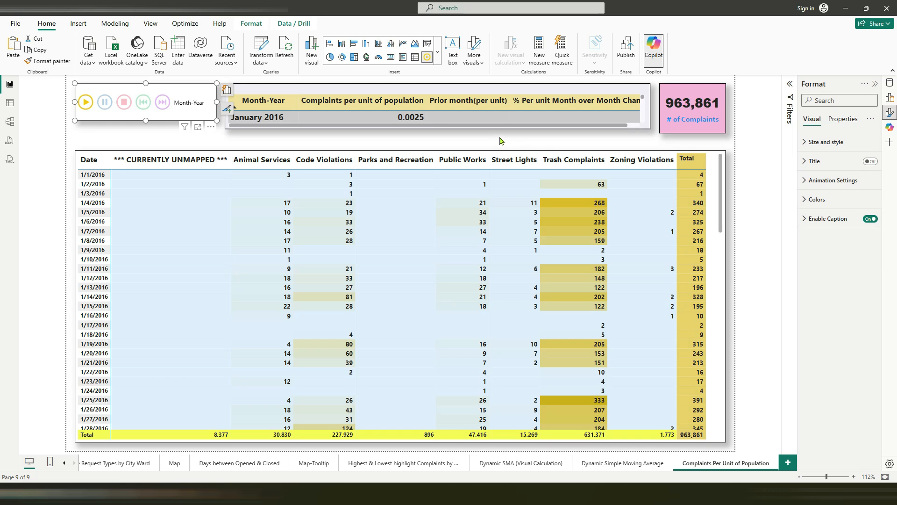
left_click(500, 140)
Play the Month-Year animation through the monthly values and collapse the formatting pane.
left_click(86, 102)
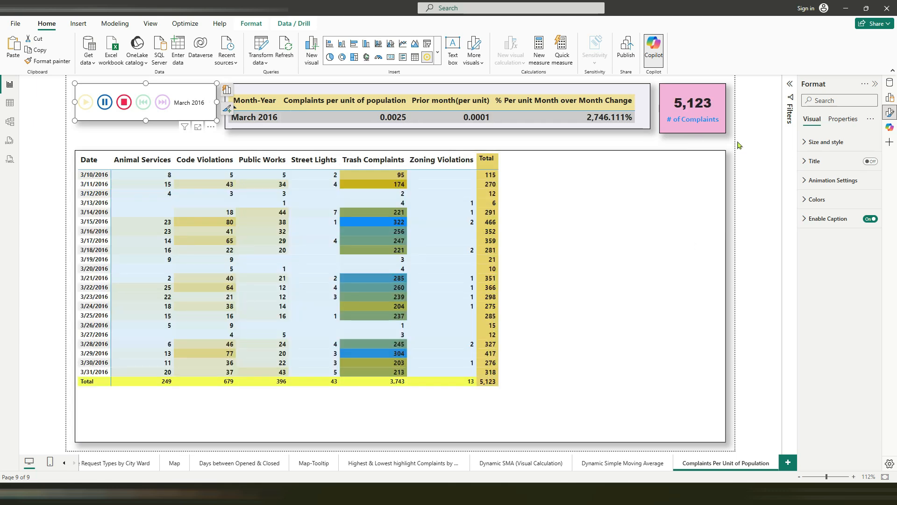
left_click(737, 144)
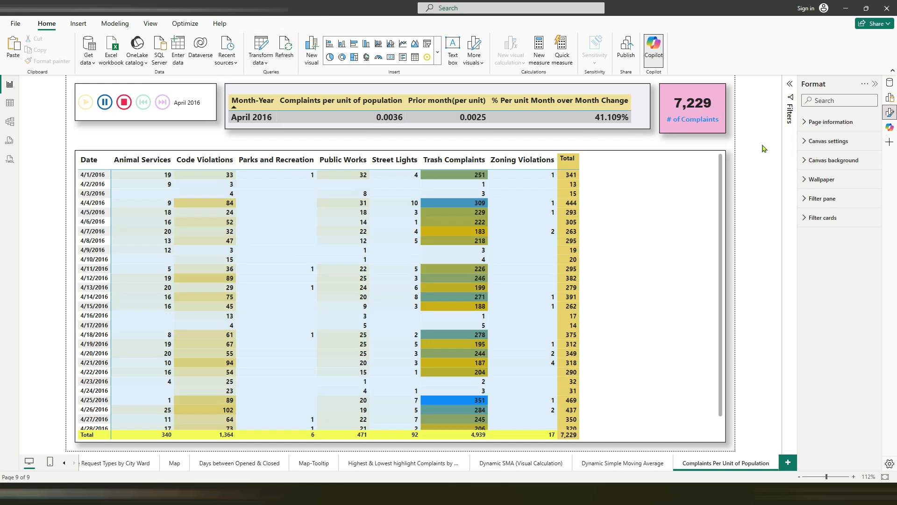
left_click(875, 84)
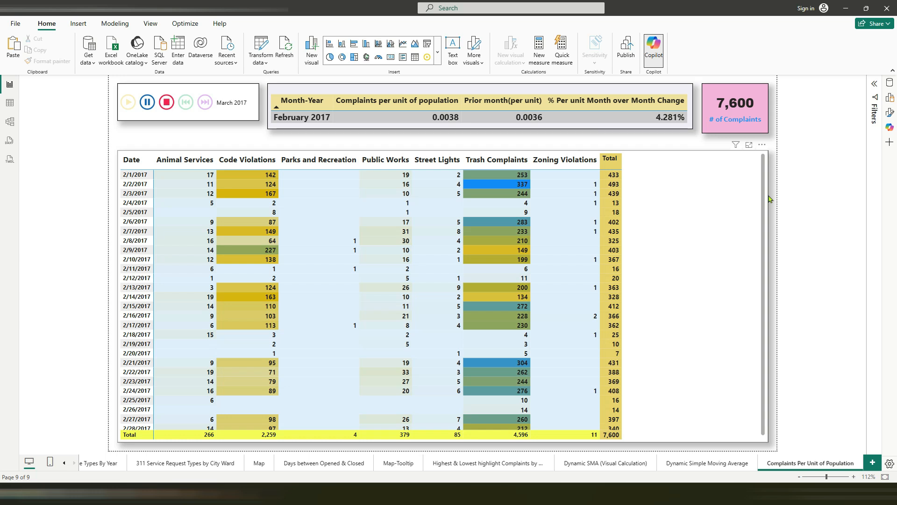
Pause the Month-Year animation and advance it month by month to March 2025.
left_click(147, 104)
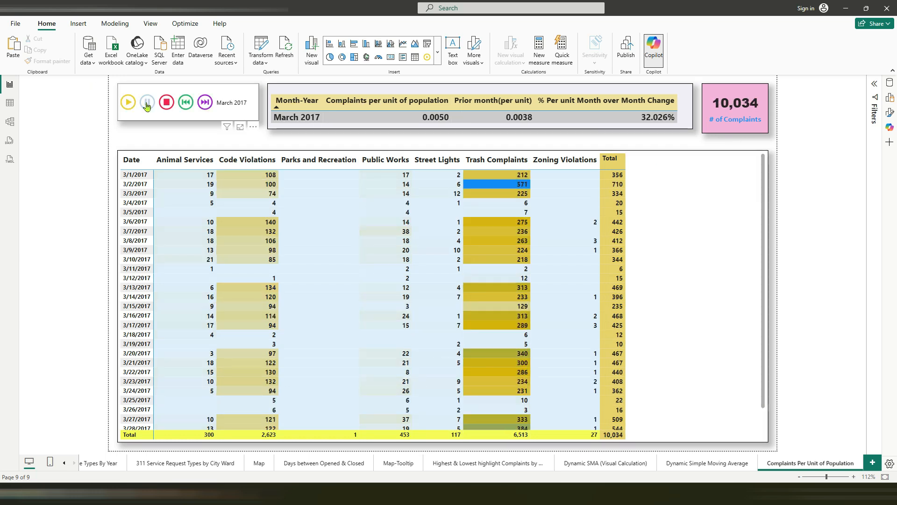
left_click(203, 106)
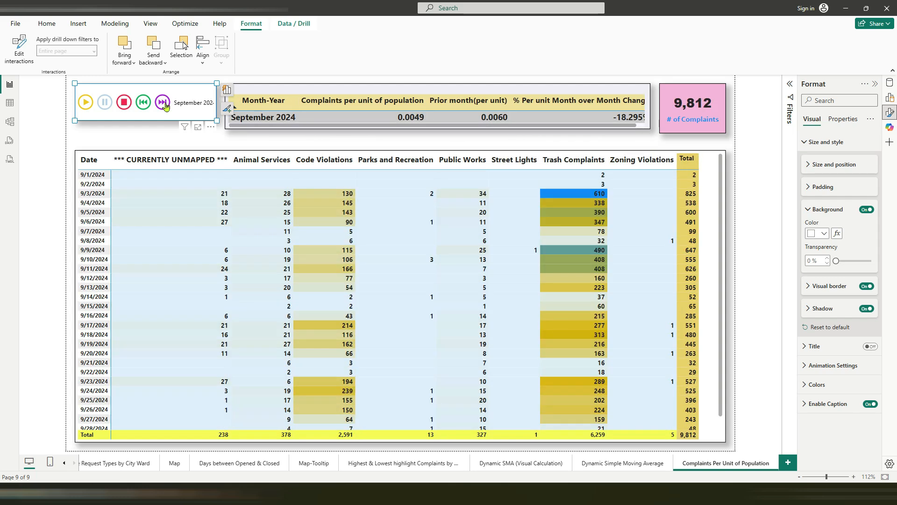
left_click(162, 102)
left_click(163, 102)
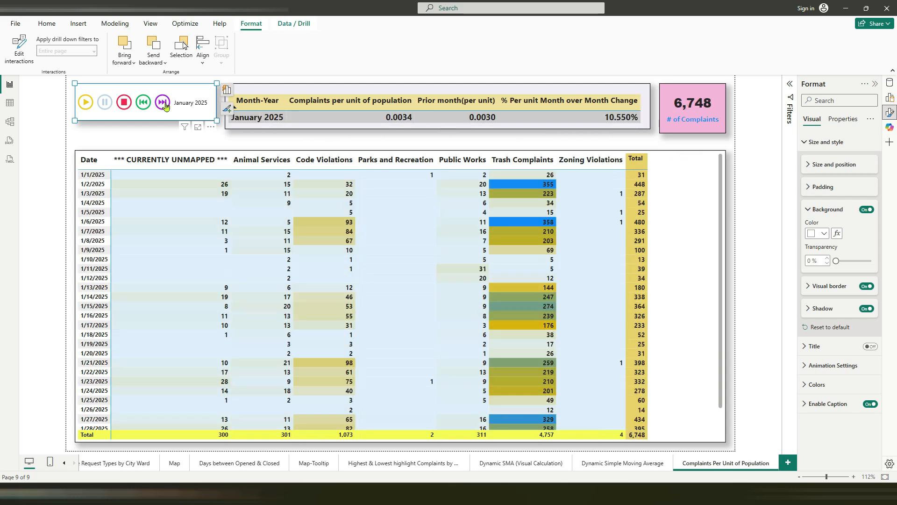
left_click(163, 103)
left_click(163, 103)
left_click(159, 139)
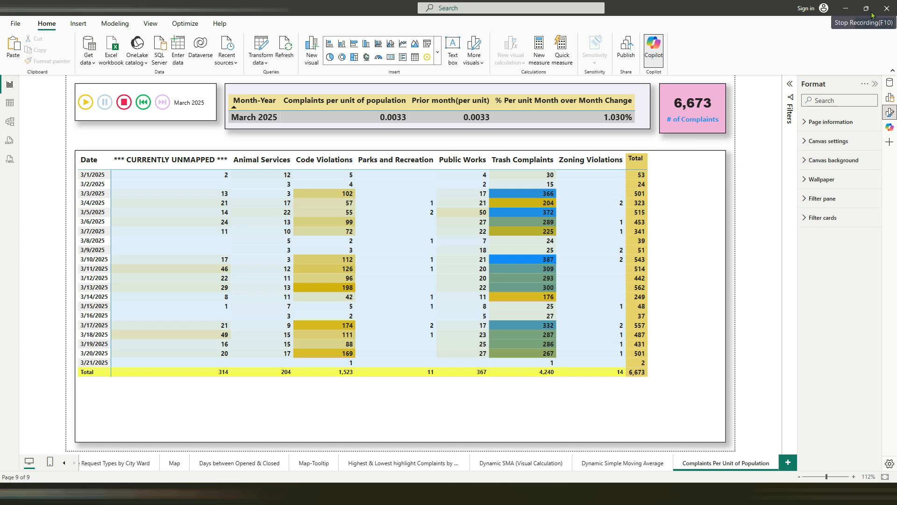
left_click(875, 84)
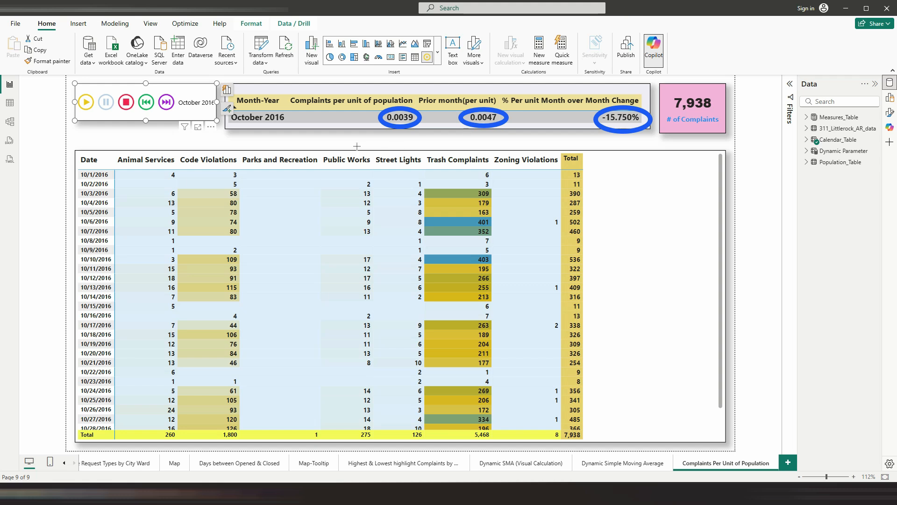
left_click_drag(350, 146, 374, 129)
left_click_drag(532, 140, 579, 130)
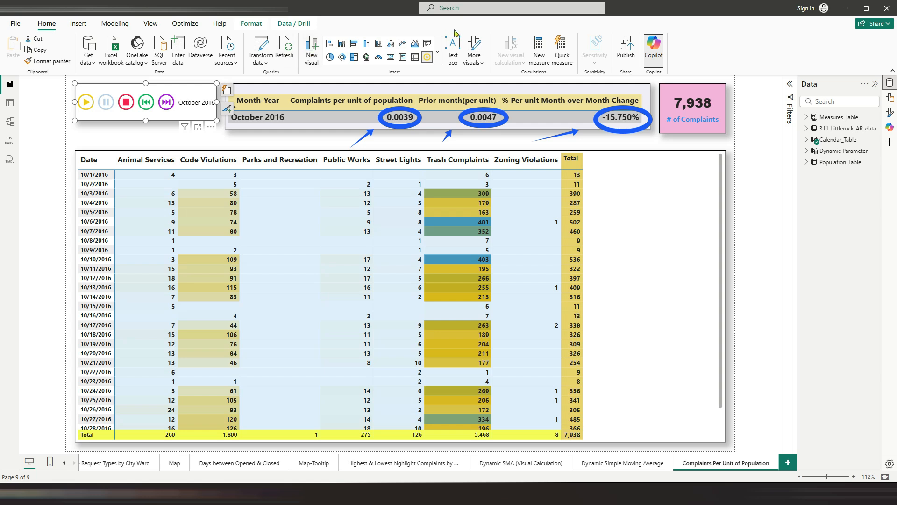
left_click(180, 140)
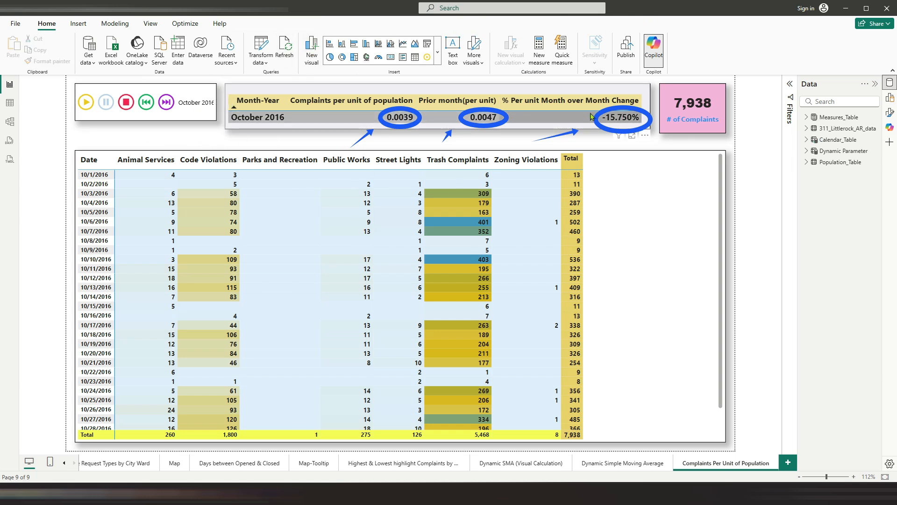
Set the cross-filter direction of the Calendar_Table to Population_Table relationship to Both, save it and return to the report.
left_click(14, 124)
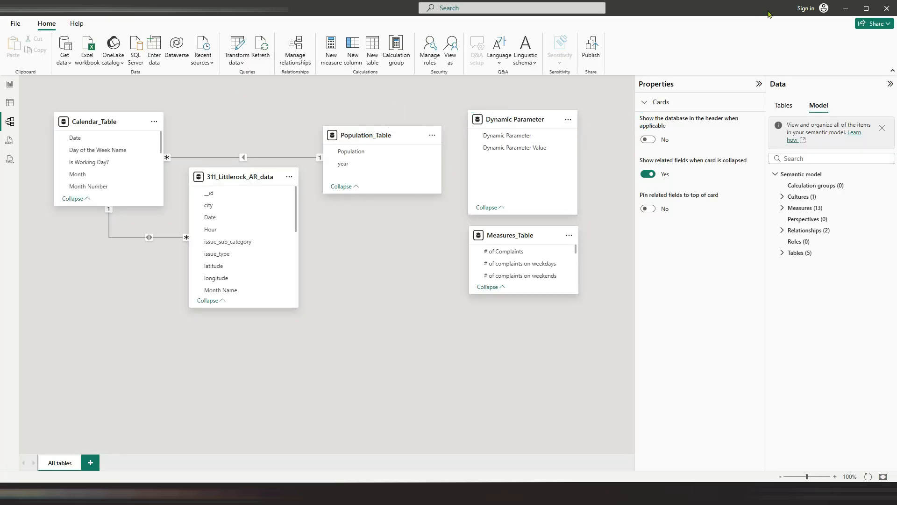
right_click(243, 159)
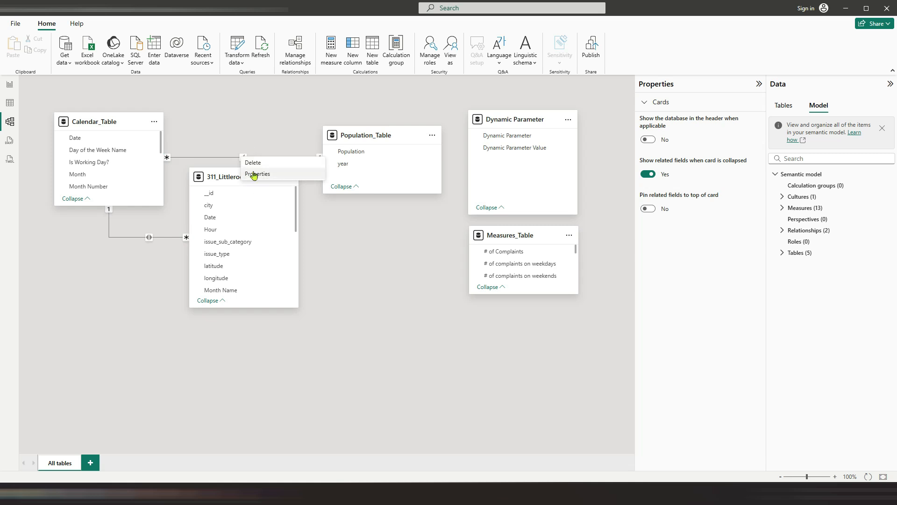
left_click(254, 174)
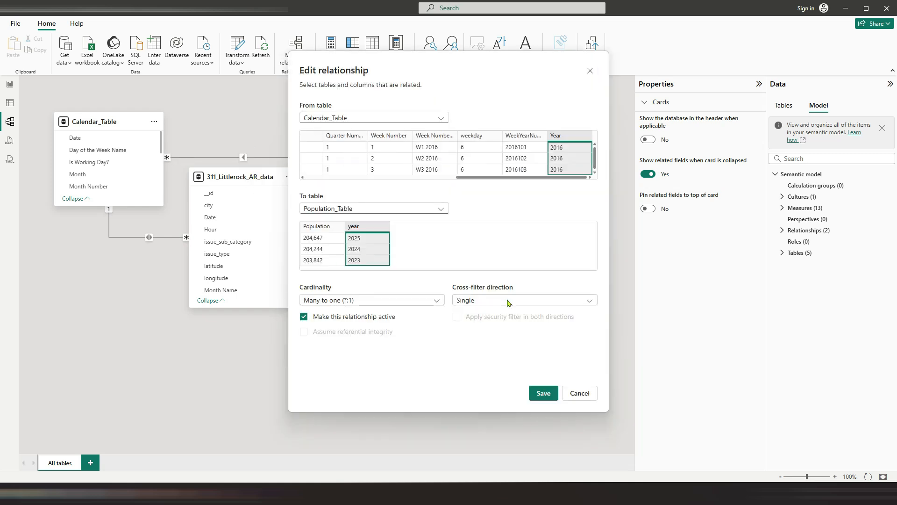
left_click(481, 302)
left_click(491, 323)
left_click(538, 394)
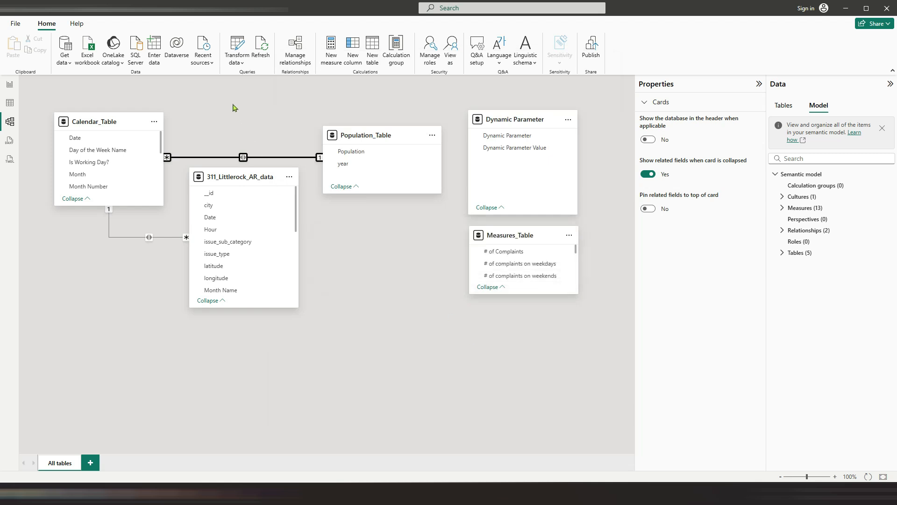
left_click(10, 86)
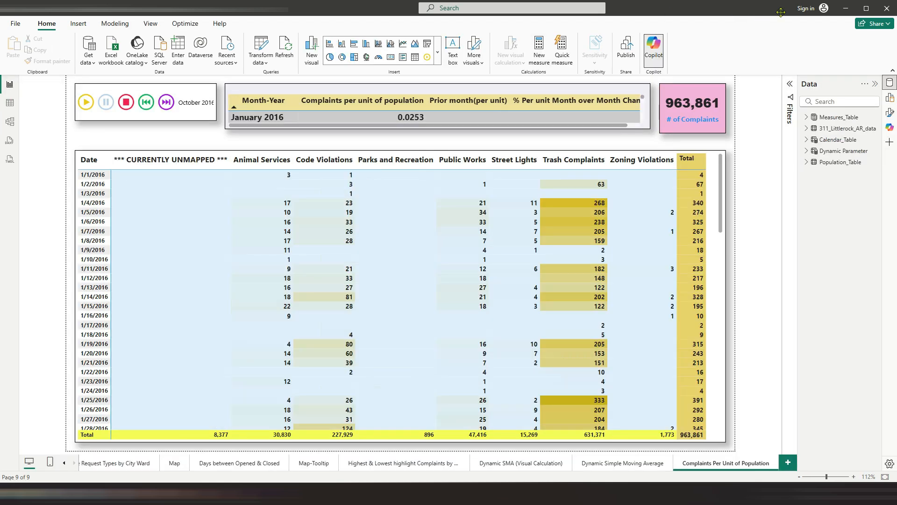
Examine the yearly population figures in Population_Table and the October 2016 complaints per unit of population in the report.
left_click(10, 106)
left_click(10, 87)
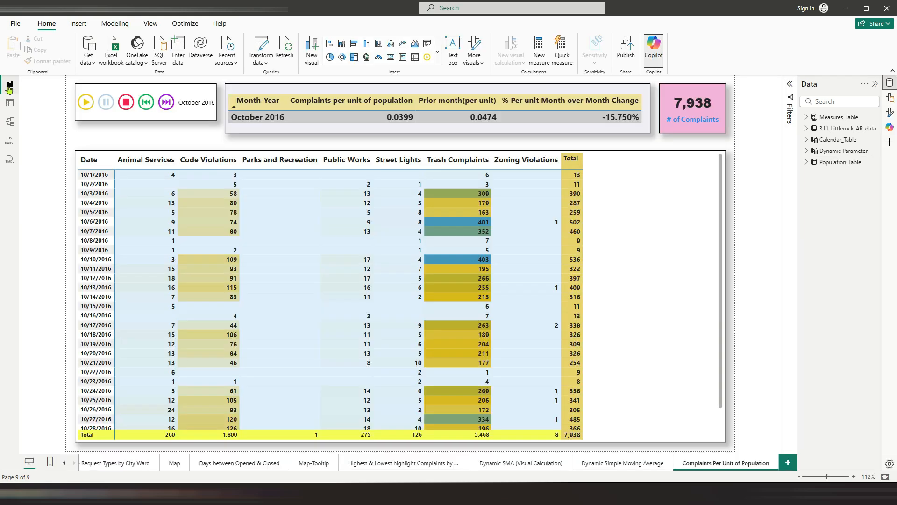
left_click(10, 105)
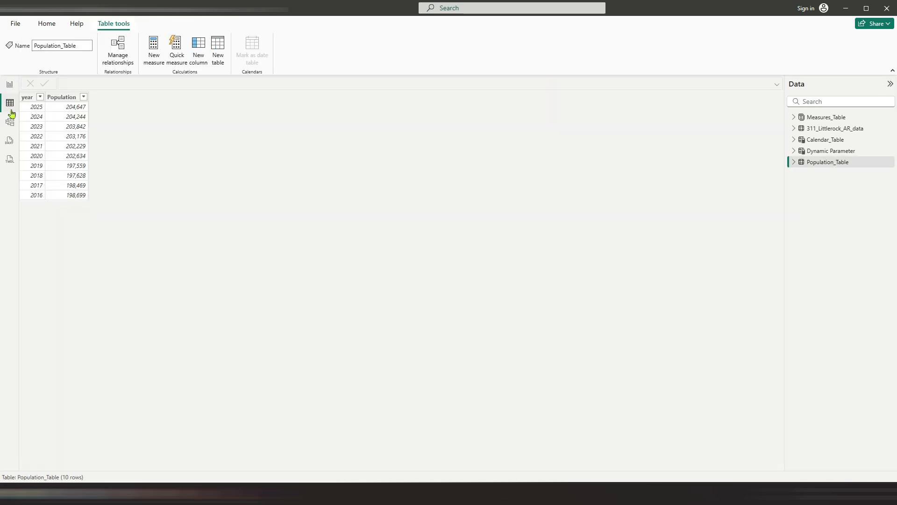
left_click(10, 85)
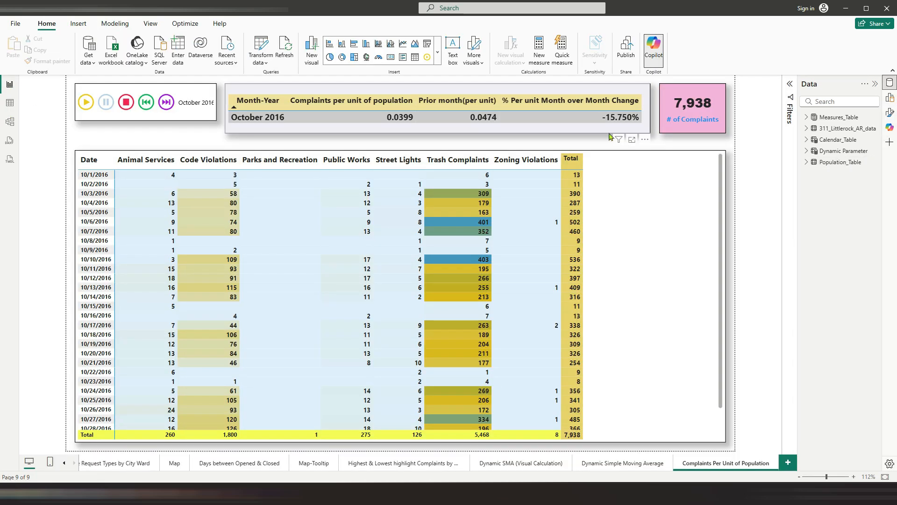
left_click(8, 105)
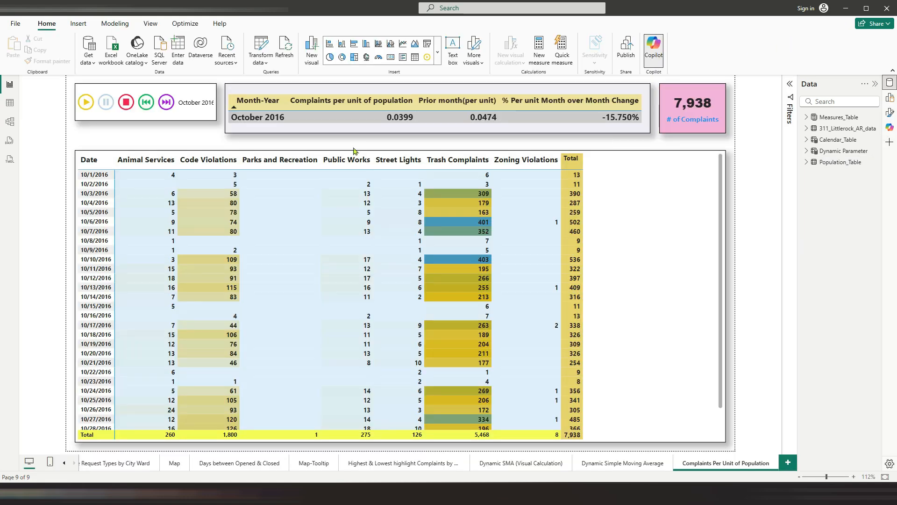
mouse_move(370, 107)
left_mouse_down()
mouse_move(384, 120)
mouse_move(425, 125)
left_mouse_up()
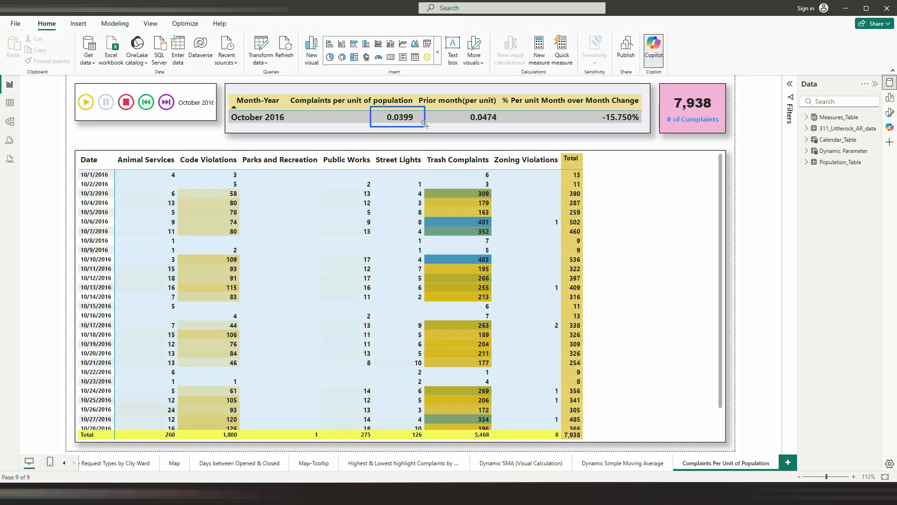
left_click(769, 13)
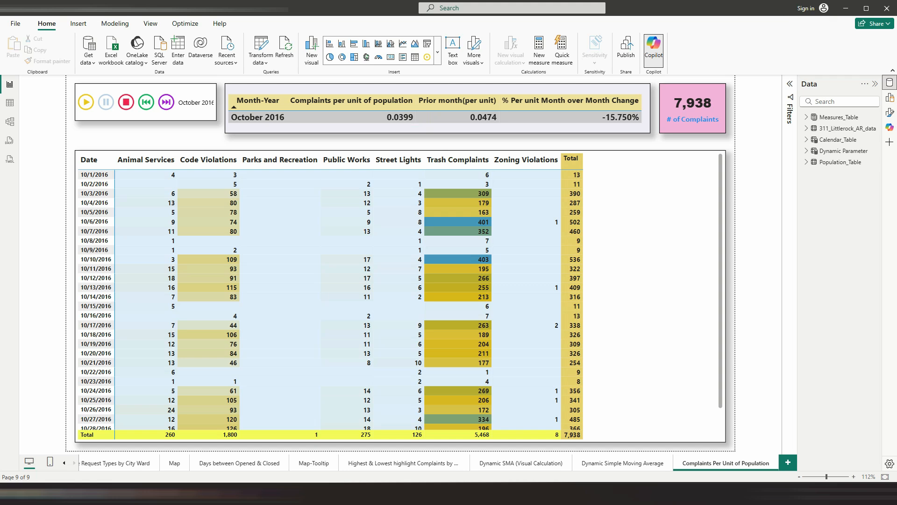
left_click_drag(895, 486, 637, 39)
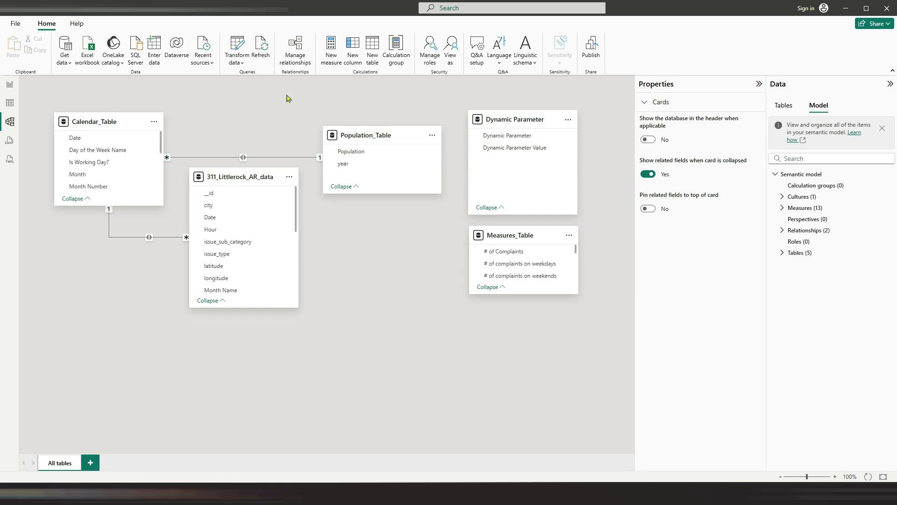
Review the cardinality and cross-filter direction between Calendar_Table and Population_Table, then play the Month-Year animation in the report.
left_click(295, 56)
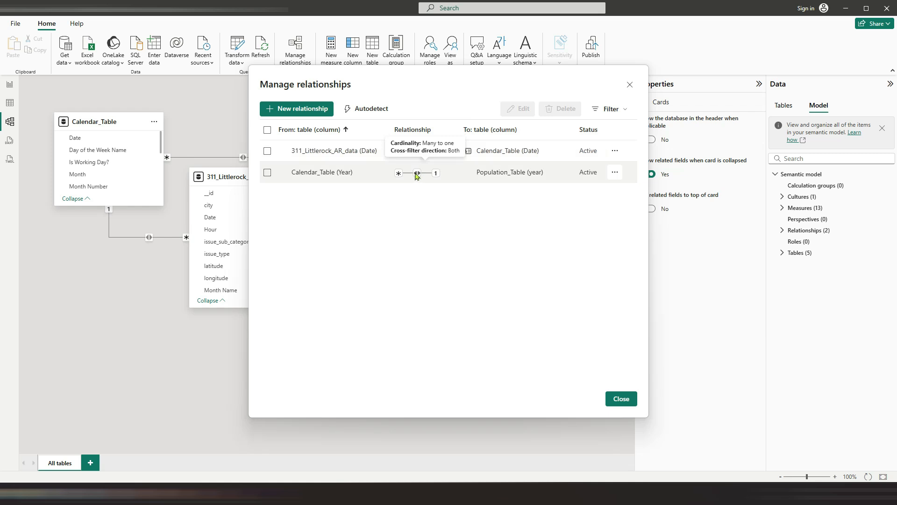
left_click(612, 398)
left_click(9, 85)
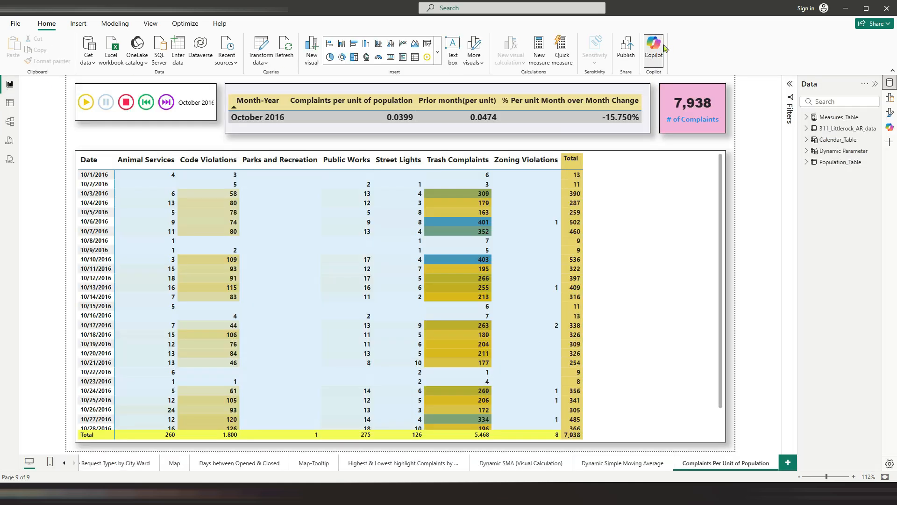
left_click(86, 102)
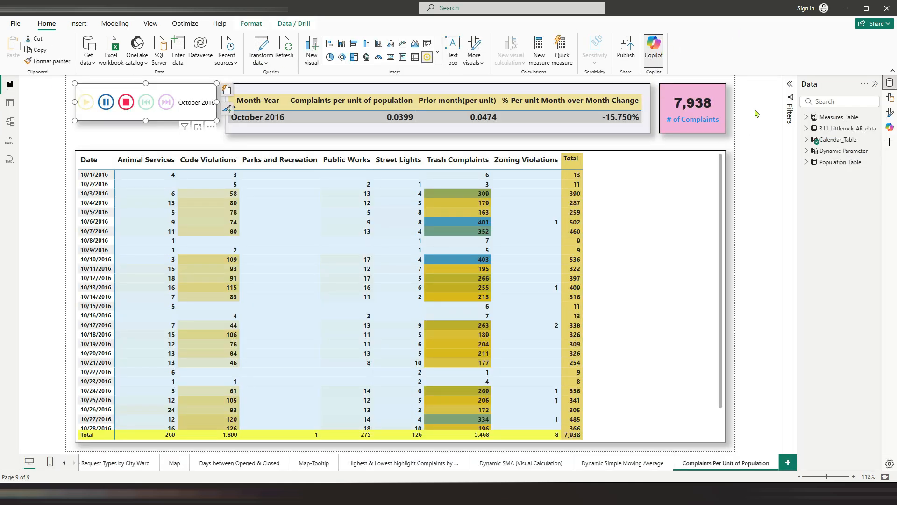
left_click(732, 145)
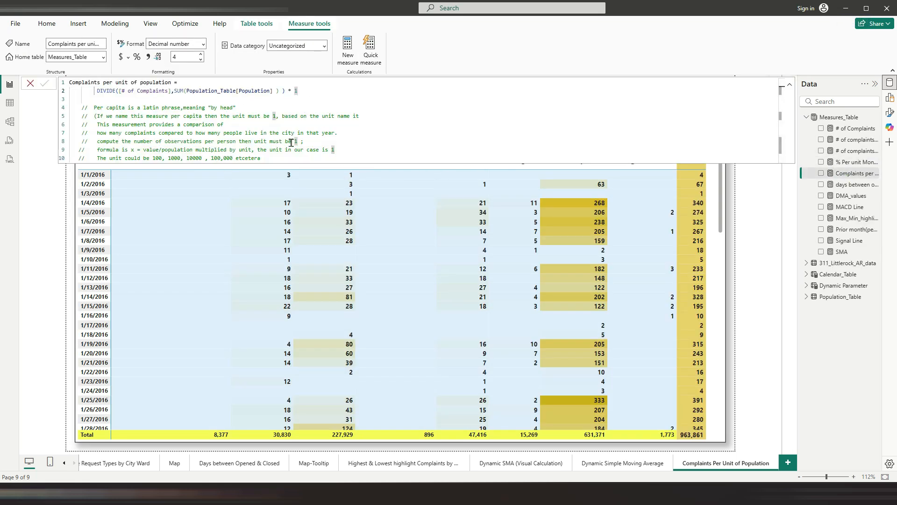
Change the unit multiplier in the Complaints per unit of population measure to 1000 and commit the formula.
double_click(182, 158)
left_click(296, 90)
type("000")
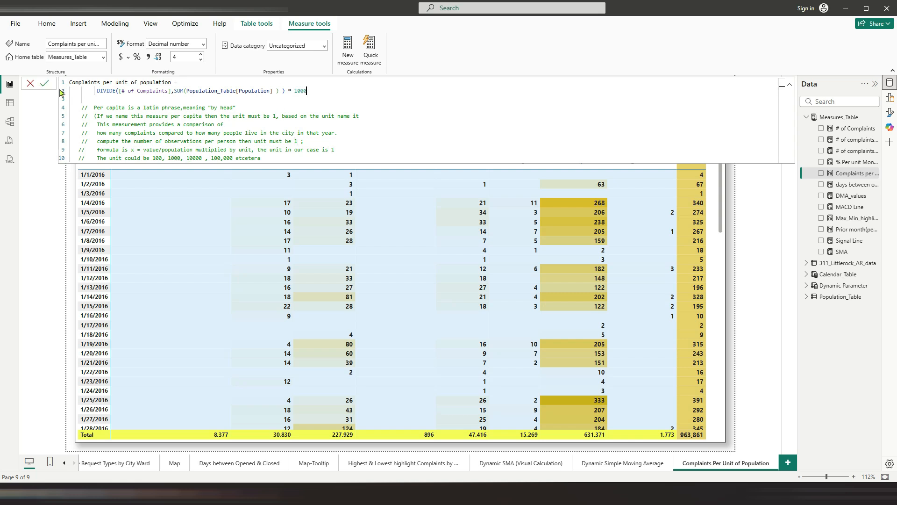
key("Return")
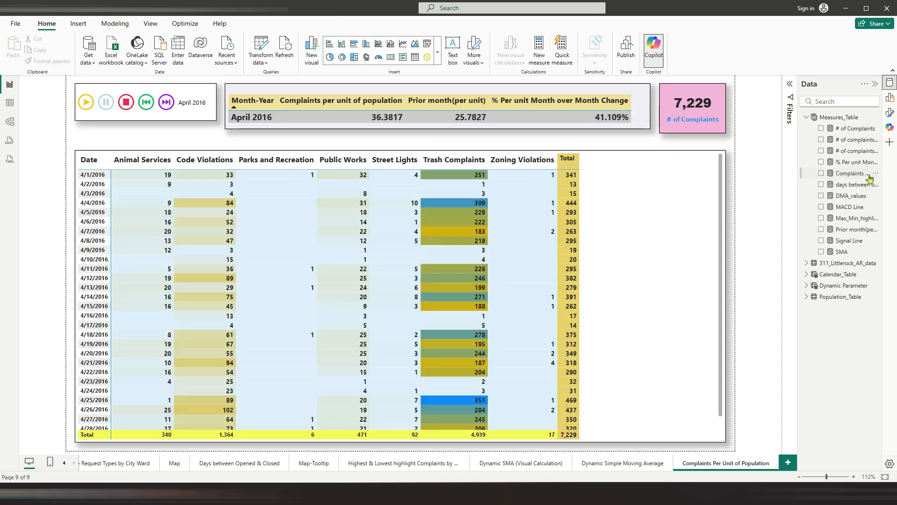
Review the unit multiplier in the Complaints per unit of population formula, collapse the formula and start the Month-Year animation.
left_click(828, 174)
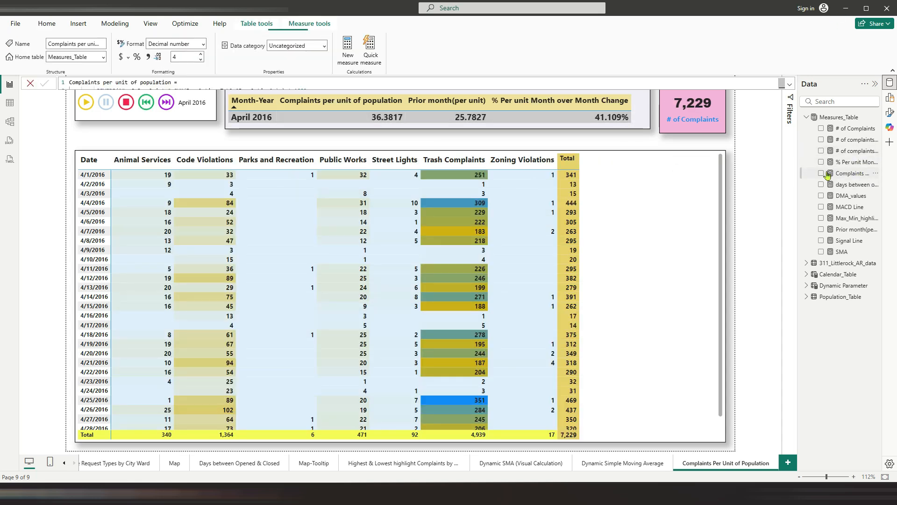
left_click(790, 84)
left_click_drag(295, 92, 312, 91)
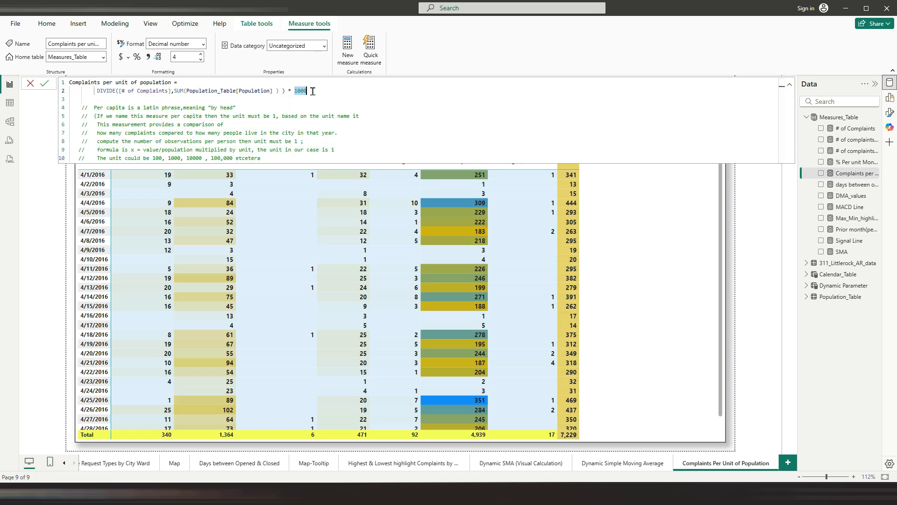
left_click(790, 84)
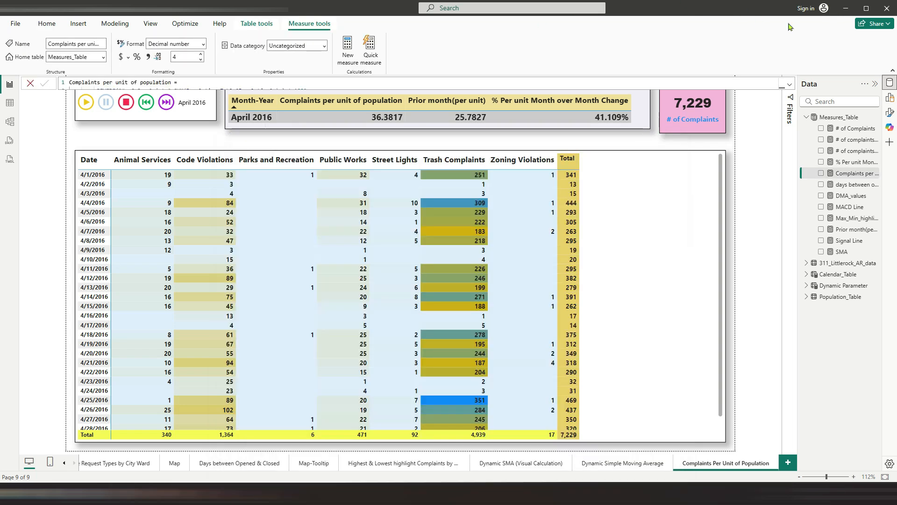
left_click(85, 104)
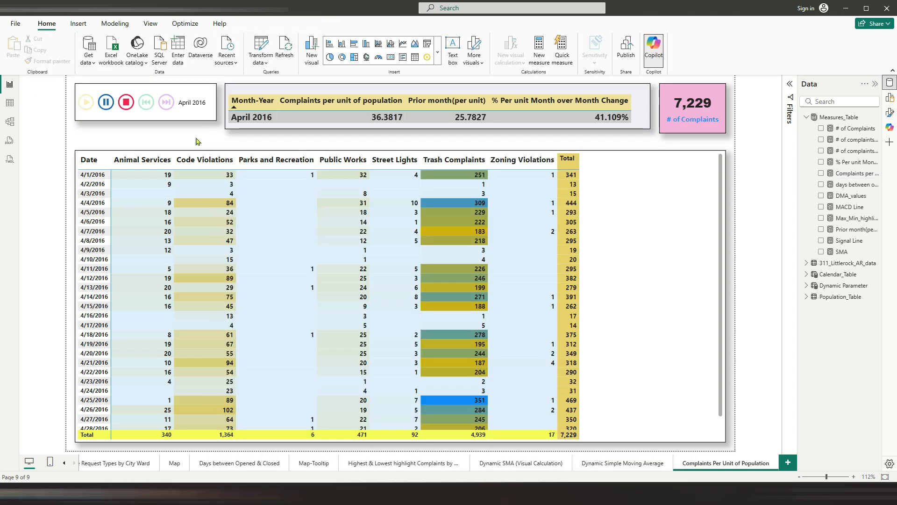